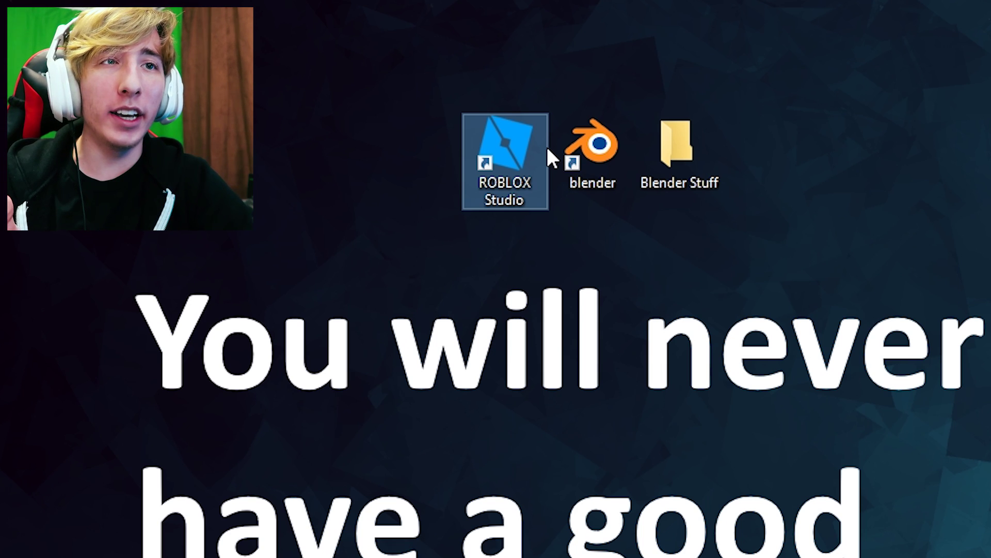
Locate the Blender and Roblox Studio shortcuts on the desktop
click(613, 146)
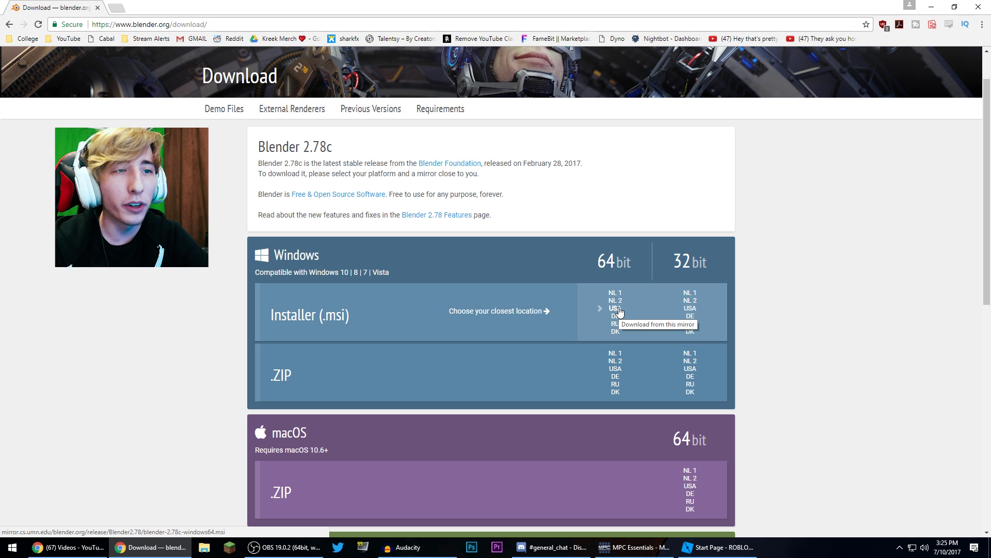
scroll(529, 314, down, 4)
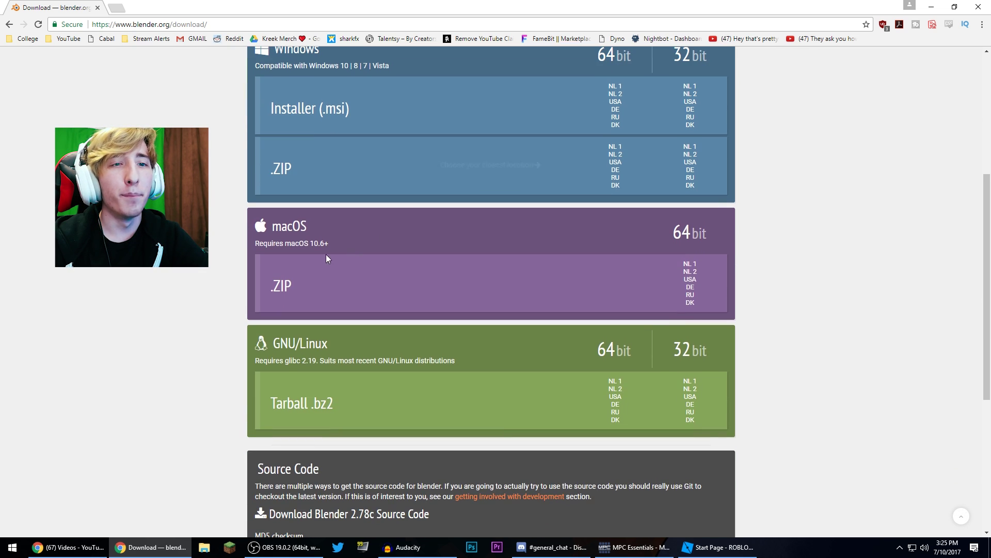
scroll(150, 331, down, 2)
scroll(150, 347, up, 5)
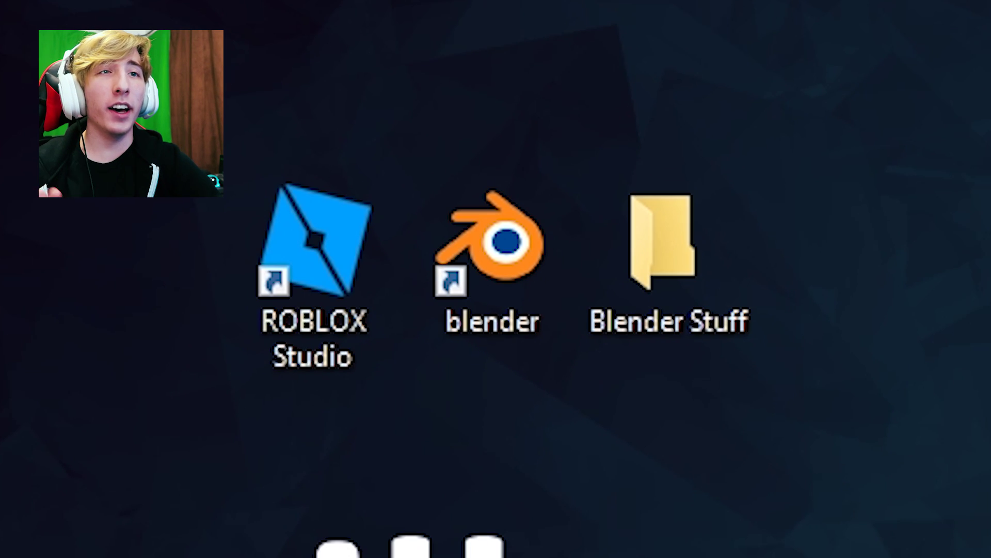
click(370, 271)
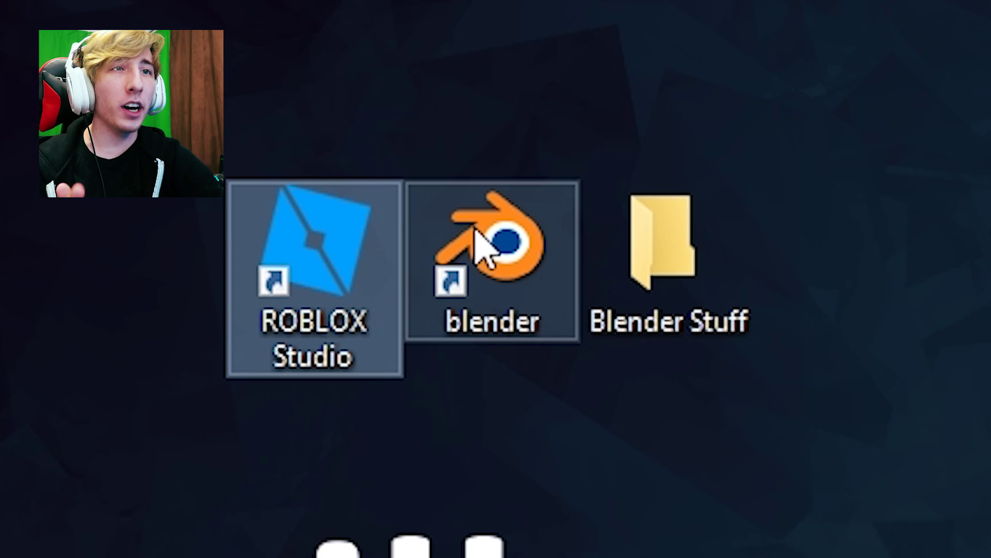
click(476, 231)
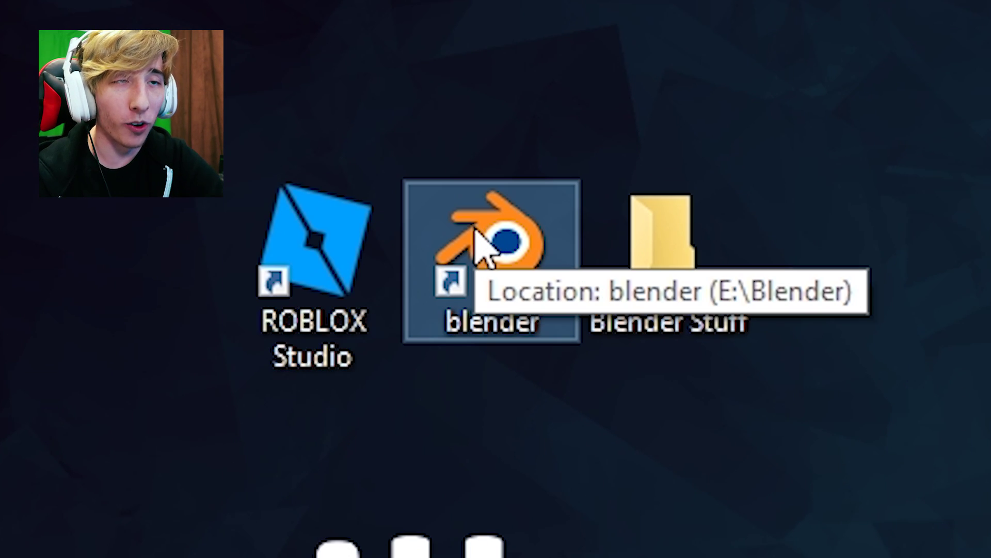
Launch Roblox Studio and begin signing in to the account from the Start Page
click(270, 238)
double_click(270, 237)
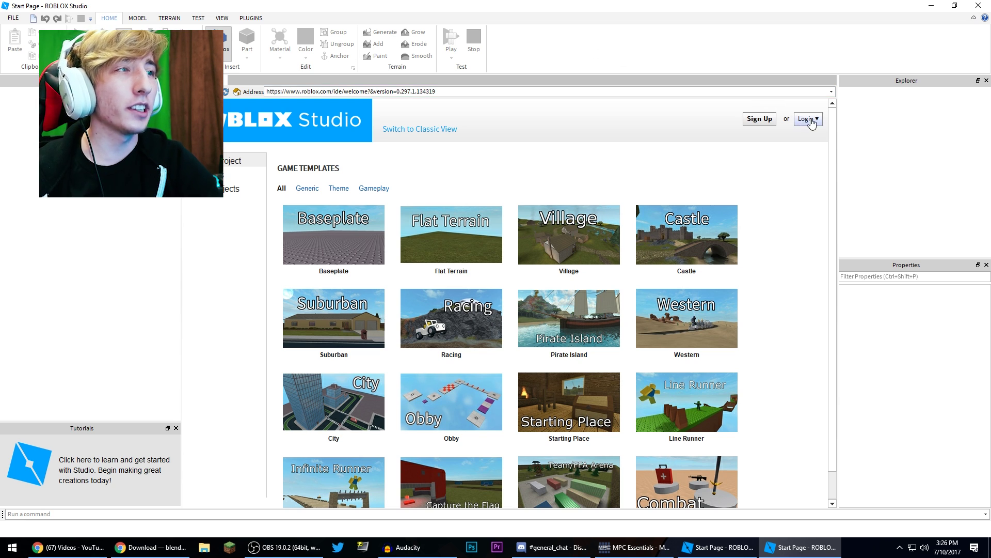
click(808, 119)
click(753, 149)
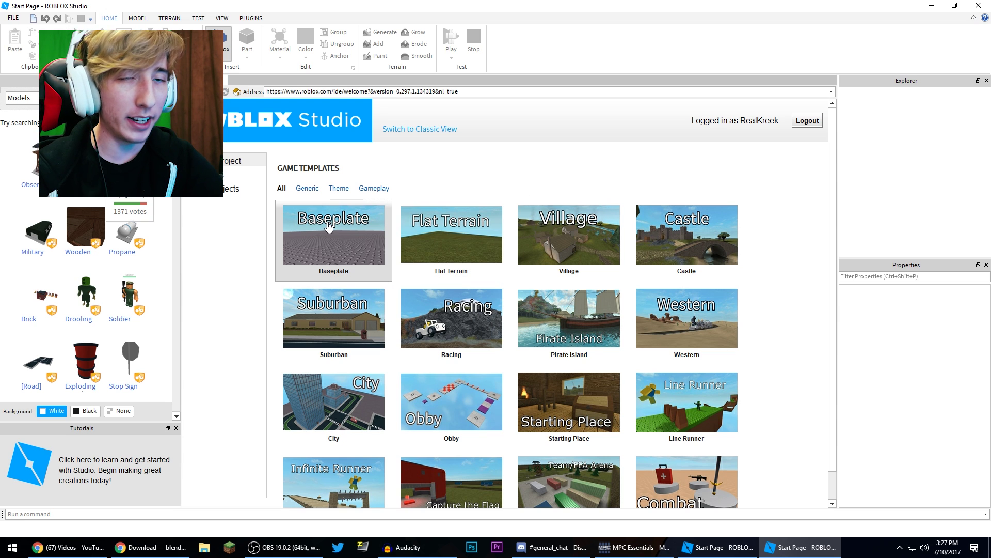
Create a new Baseplate place and start a play test from the TEST tab
click(329, 225)
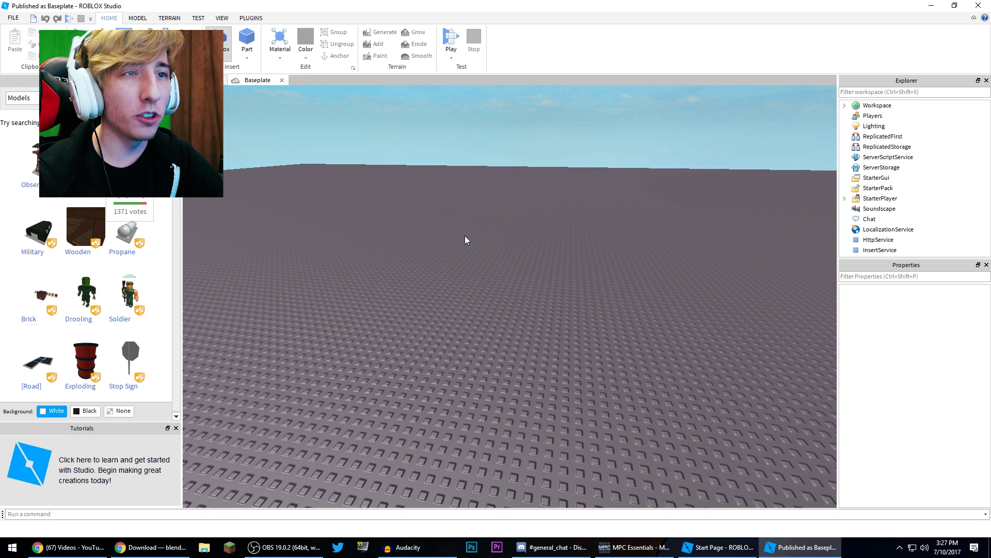
right_drag(584, 246, 584, 245)
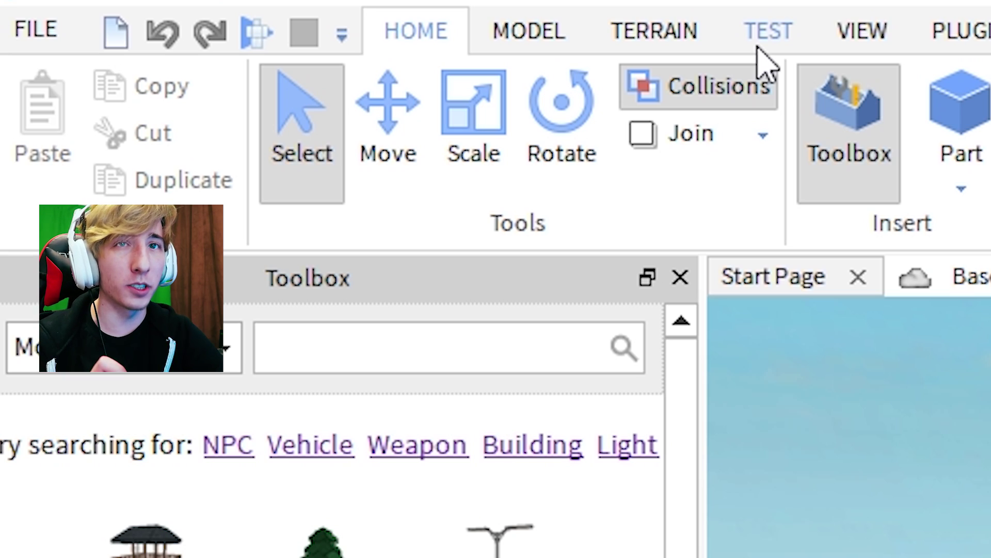
click(757, 47)
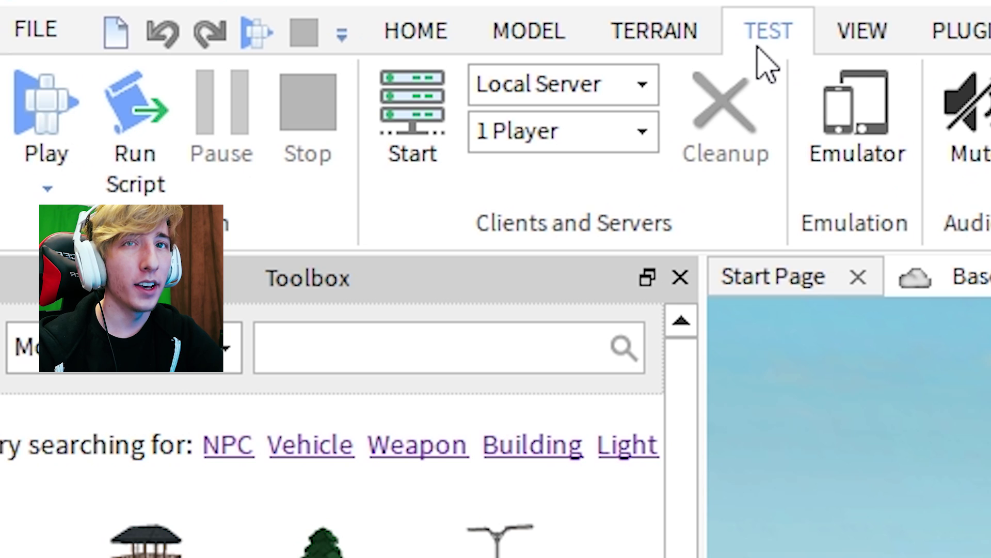
click(165, 129)
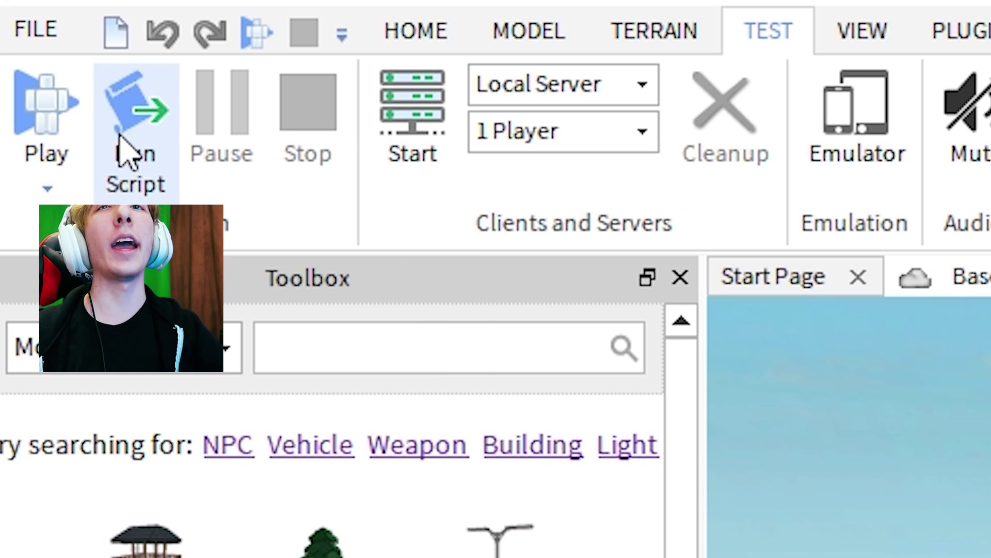
click(32, 128)
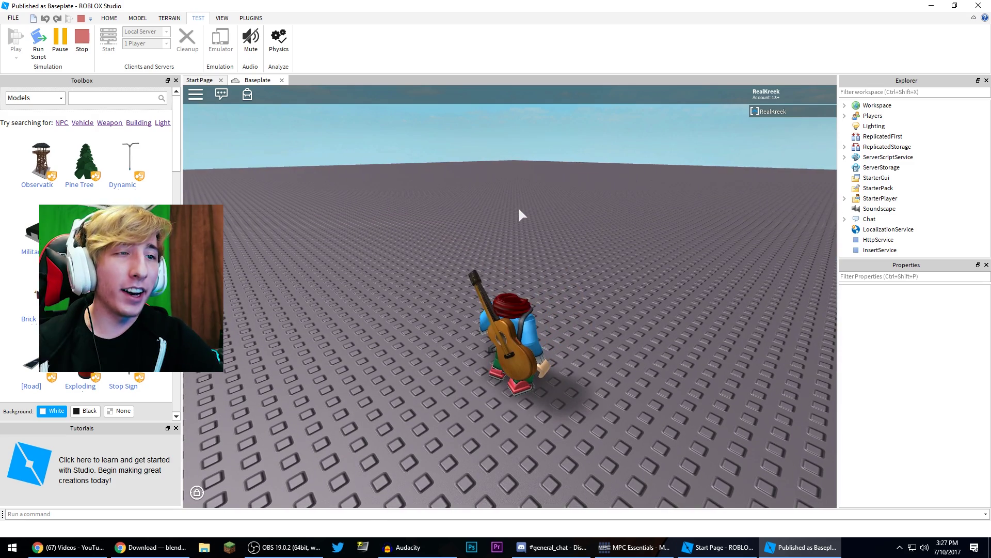
Run and jump the avatar around the baseplate
key(a)
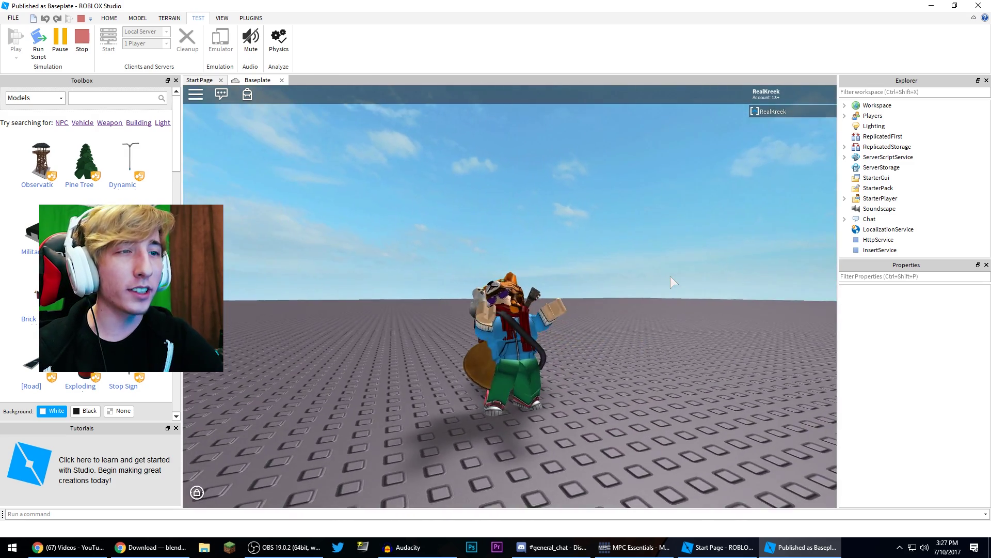
key(w)
key(space)
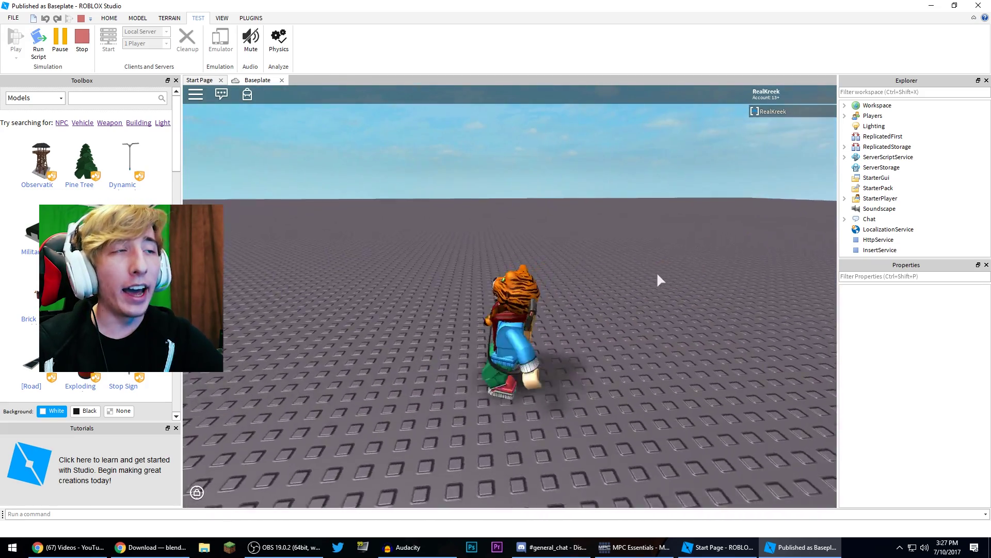
key(s)
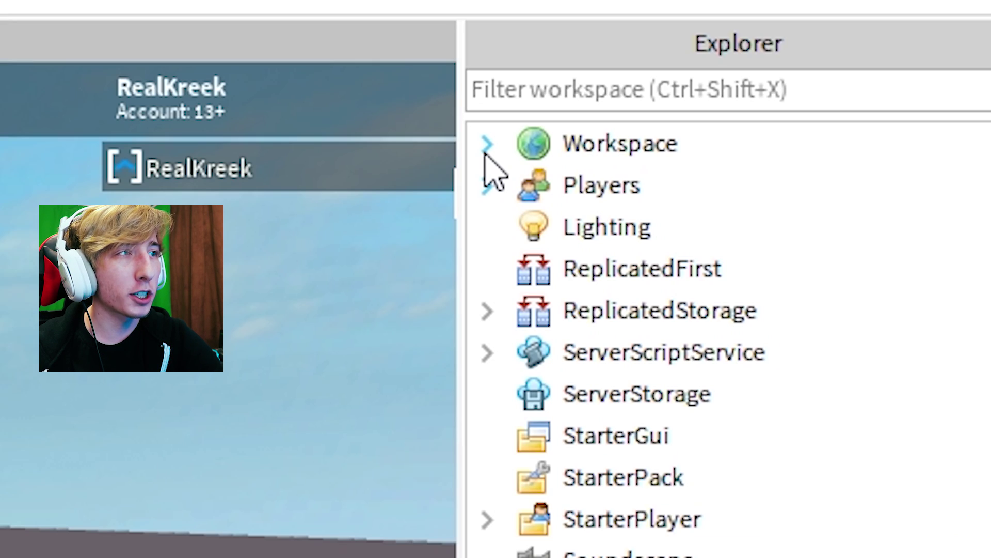
Expand Workspace in Explorer and select the player's avatar character model
click(487, 147)
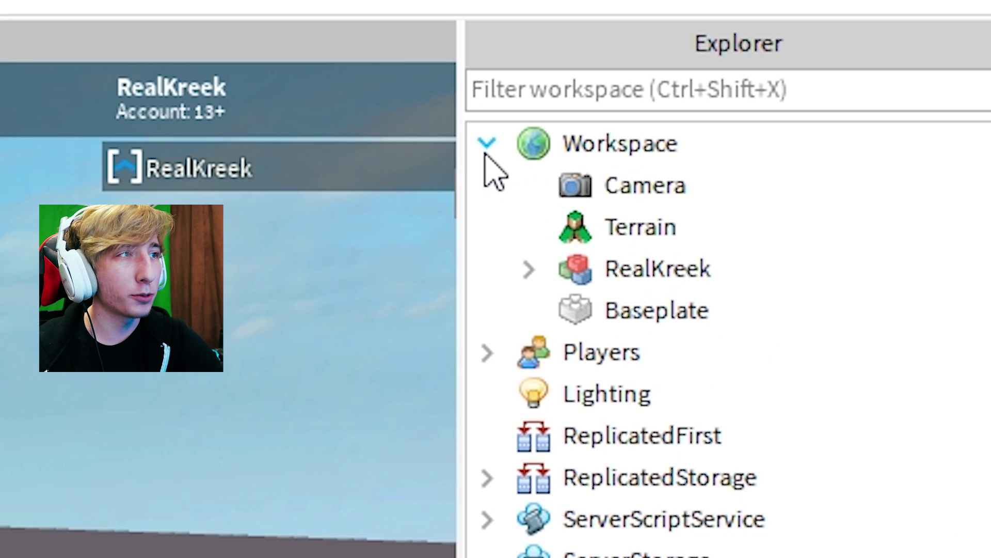
click(643, 307)
click(655, 271)
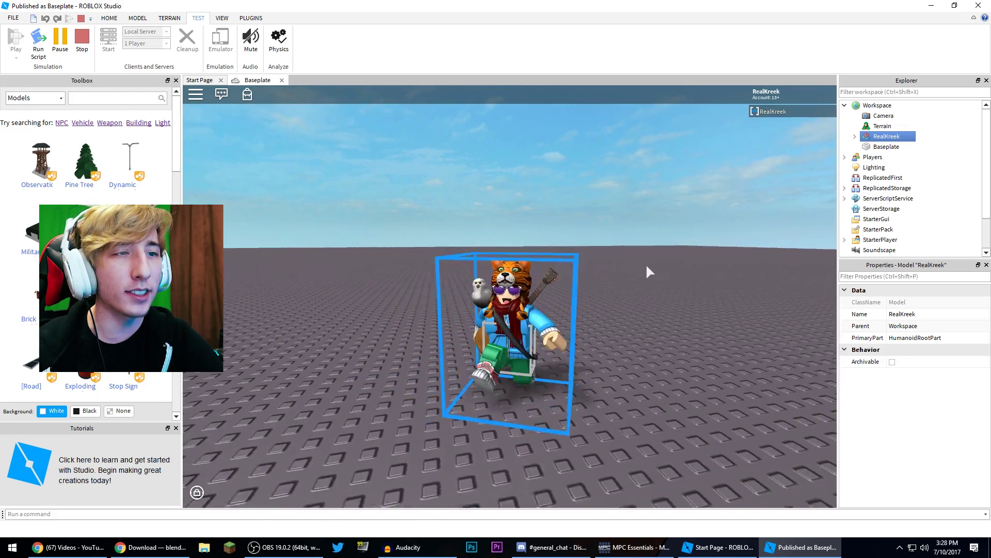
key(space)
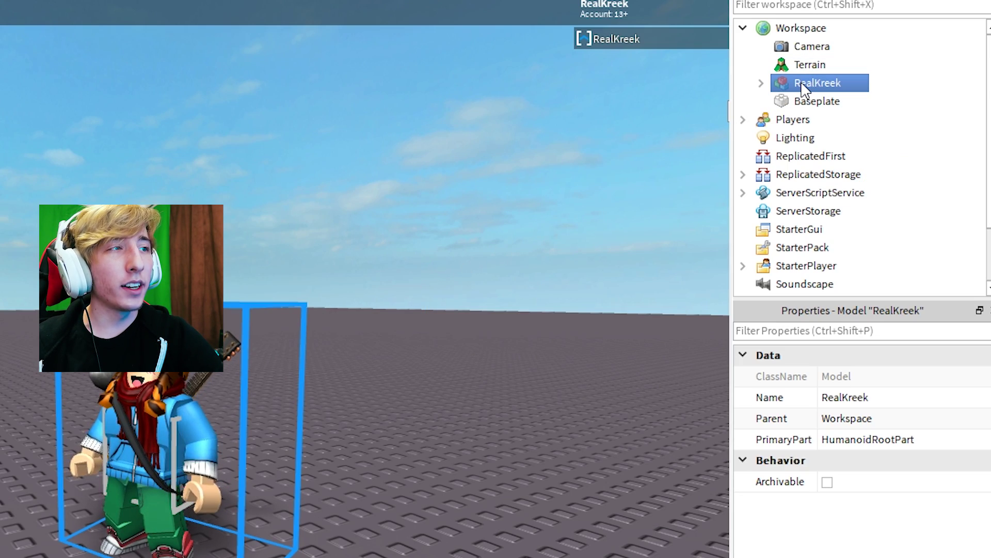
Export the avatar as 'my roblox toon' OBJ into Desktop > Blender Stuff, then close Studio
right_click(803, 83)
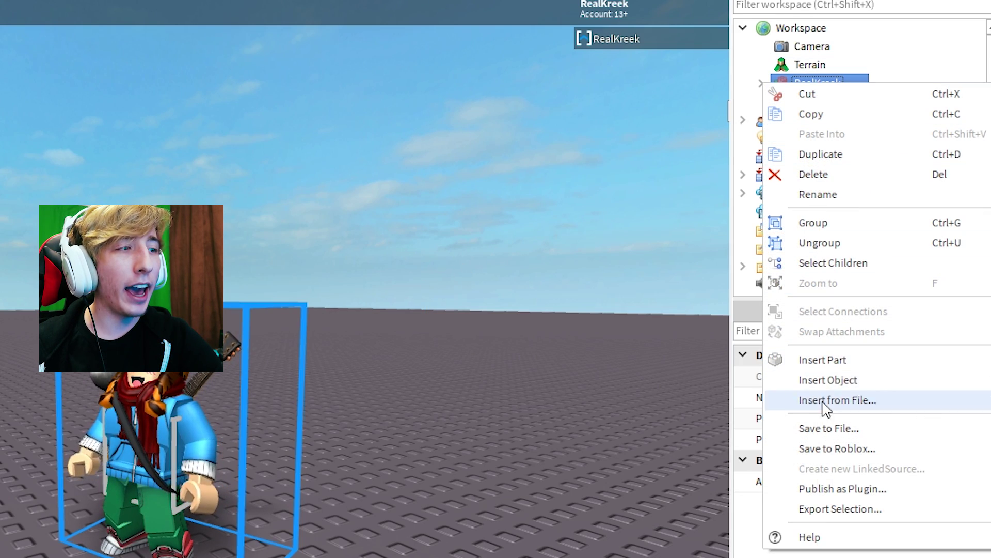
click(822, 511)
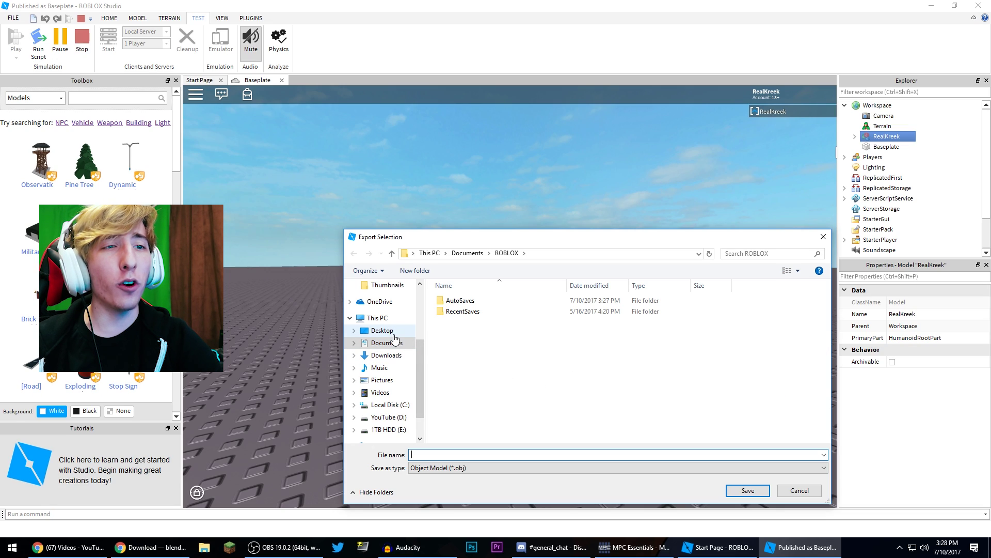
click(392, 331)
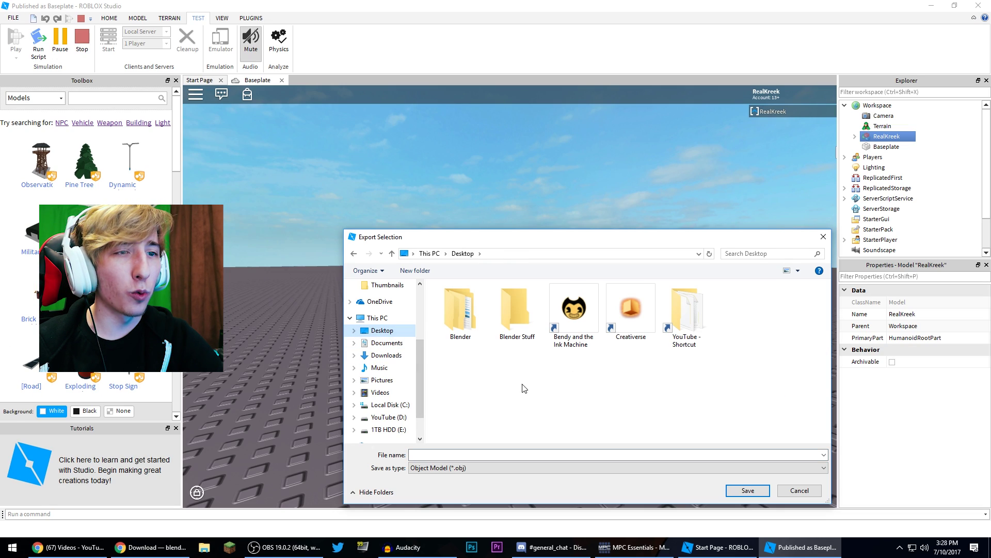
double_click(515, 312)
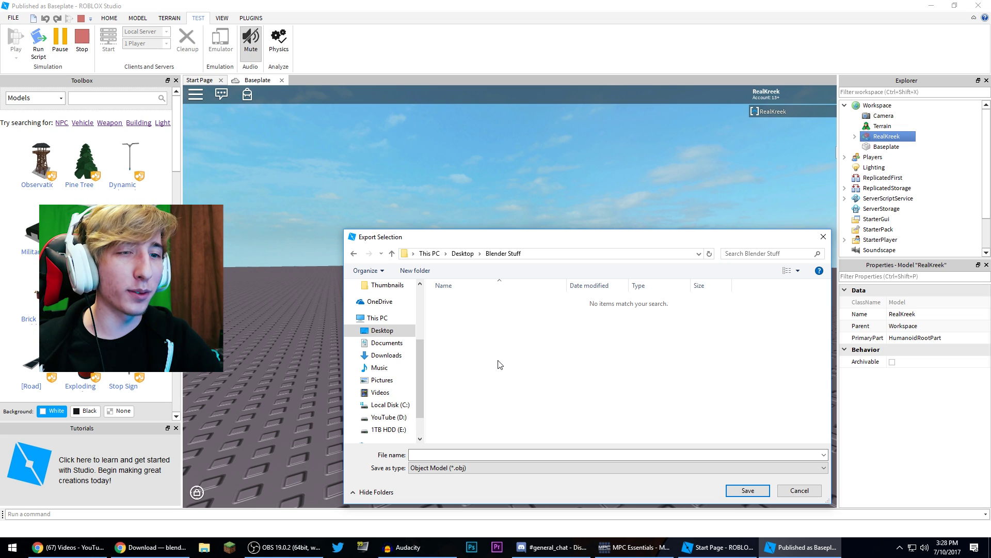
click(490, 454)
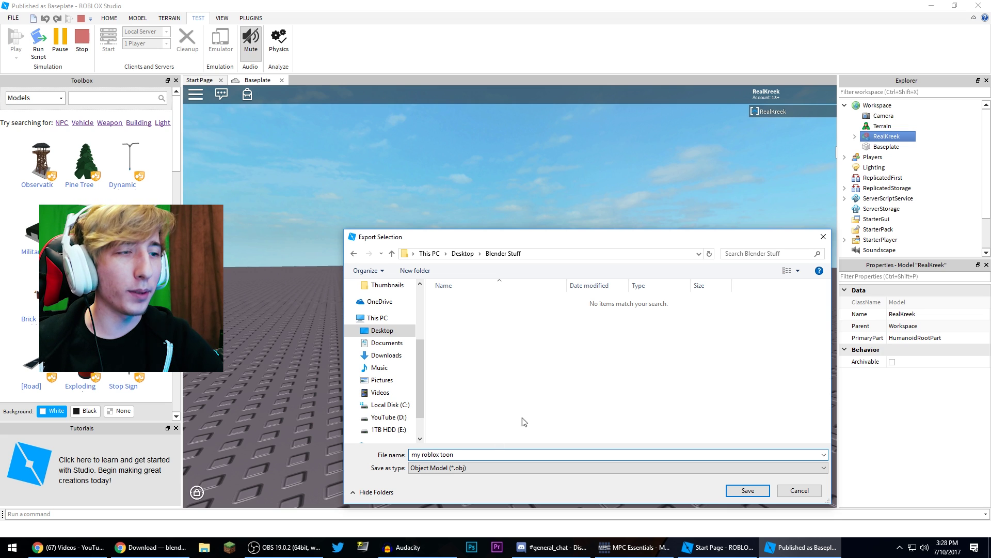
click(749, 491)
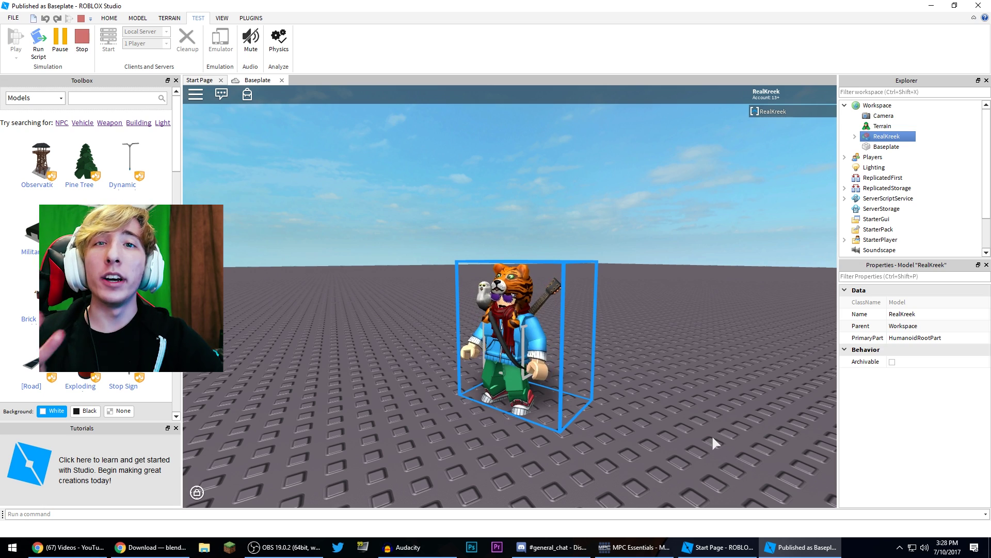
click(973, 4)
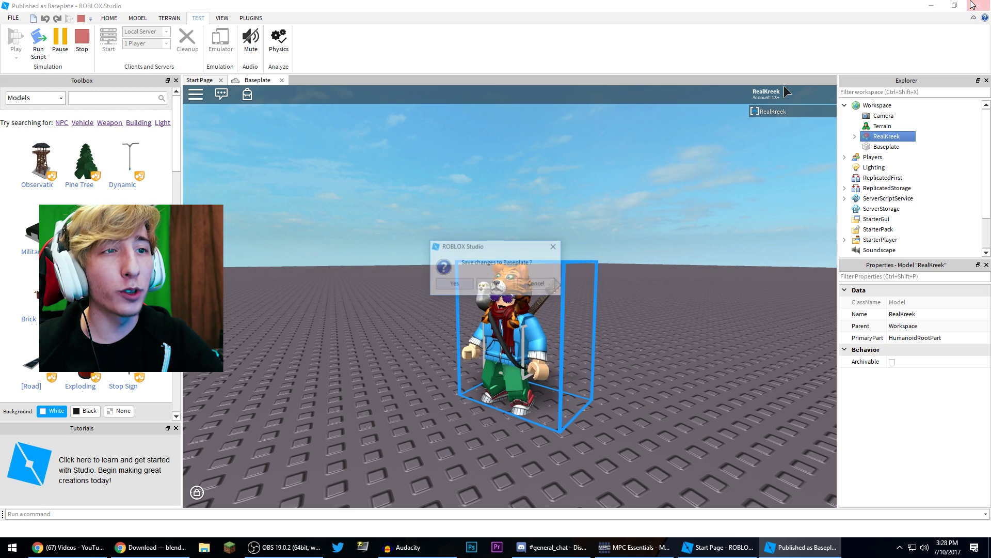
Answer the save prompt and open Blender Stuff to review the exported MTL and OBJ files
click(496, 286)
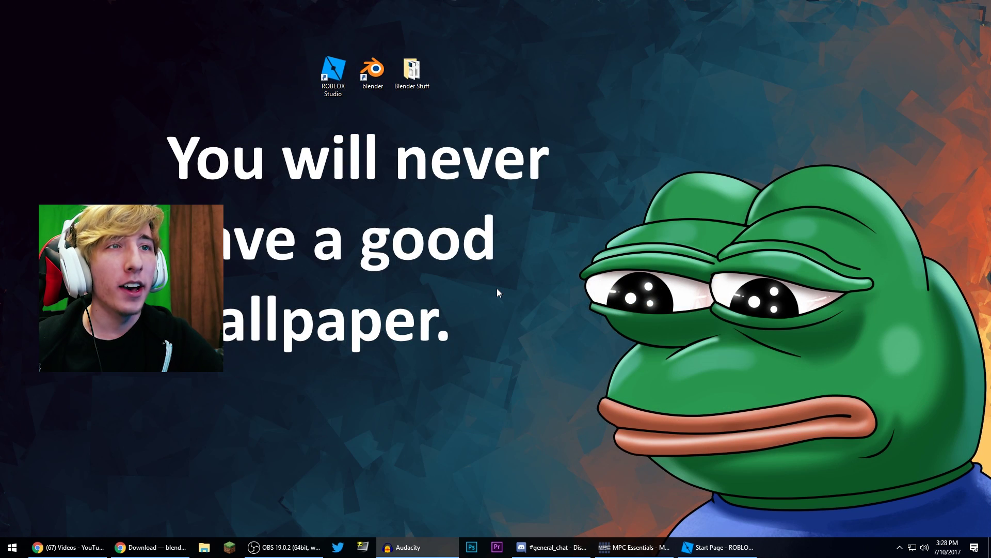
double_click(411, 70)
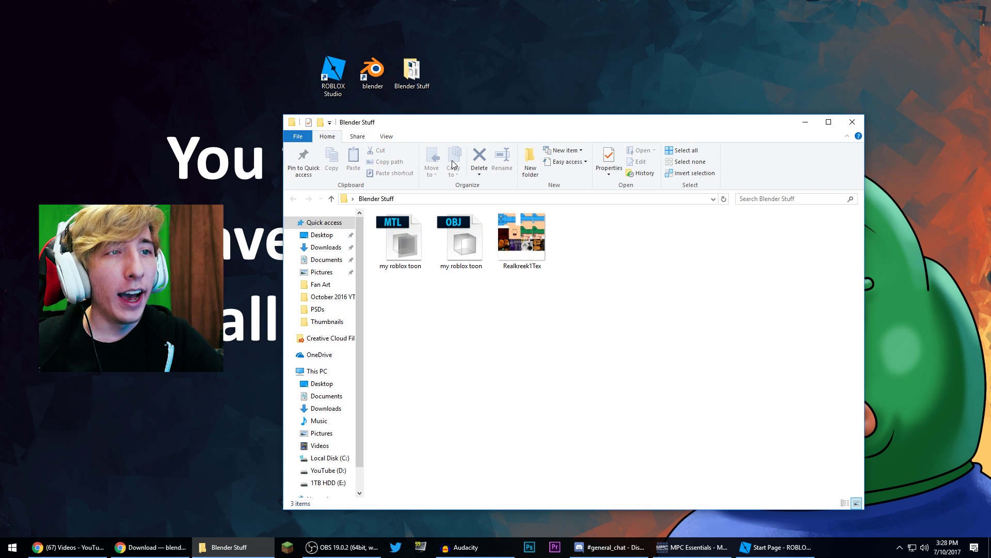
drag(549, 310, 452, 377)
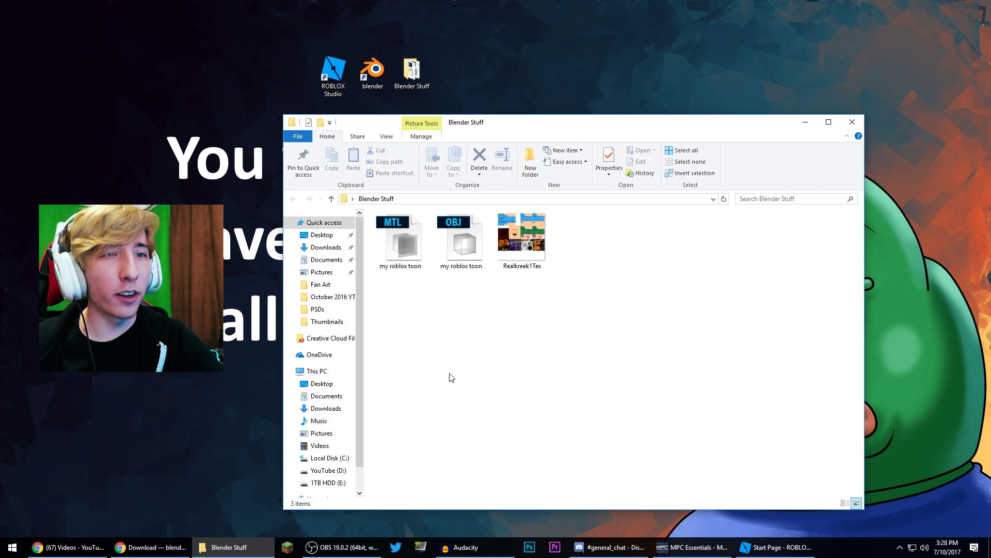
drag(419, 321, 411, 255)
drag(467, 361, 466, 243)
Check the texture PNG in Photos, close the folder, and launch Blender
click(528, 337)
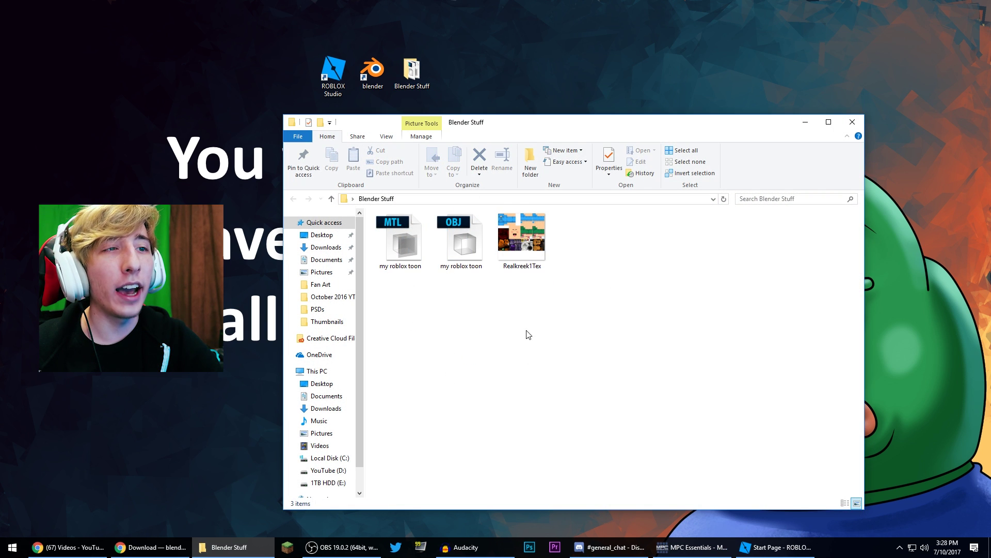
click(531, 266)
double_click(531, 266)
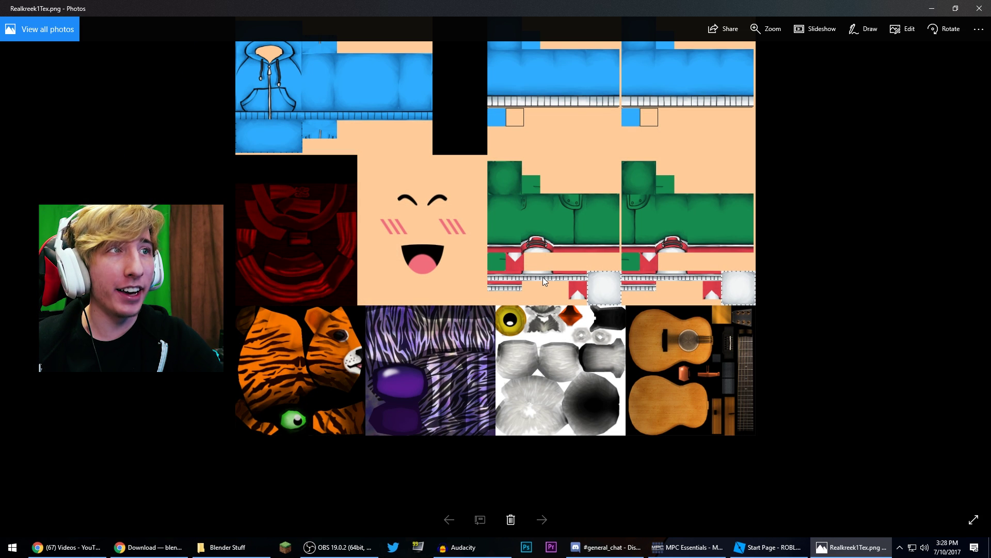
click(979, 8)
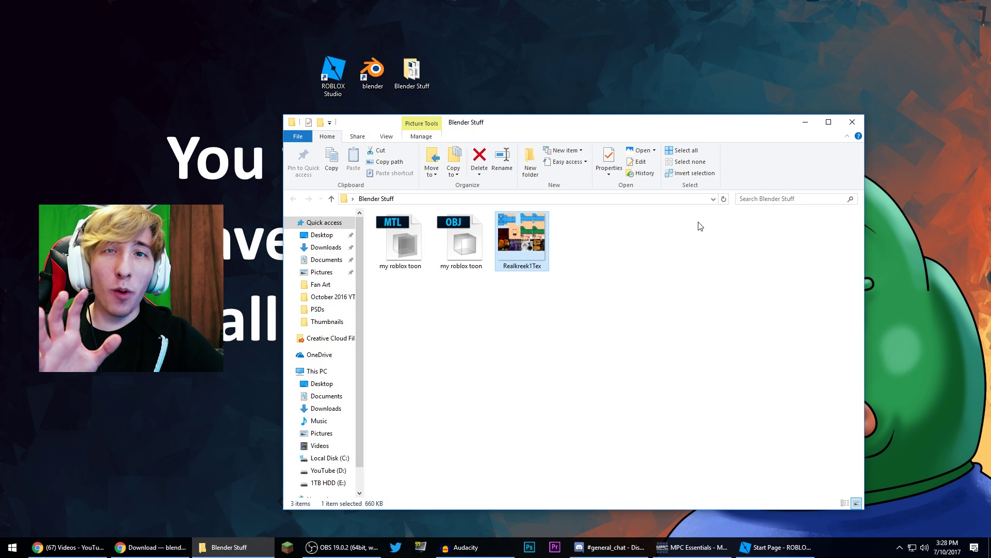
click(853, 124)
double_click(373, 72)
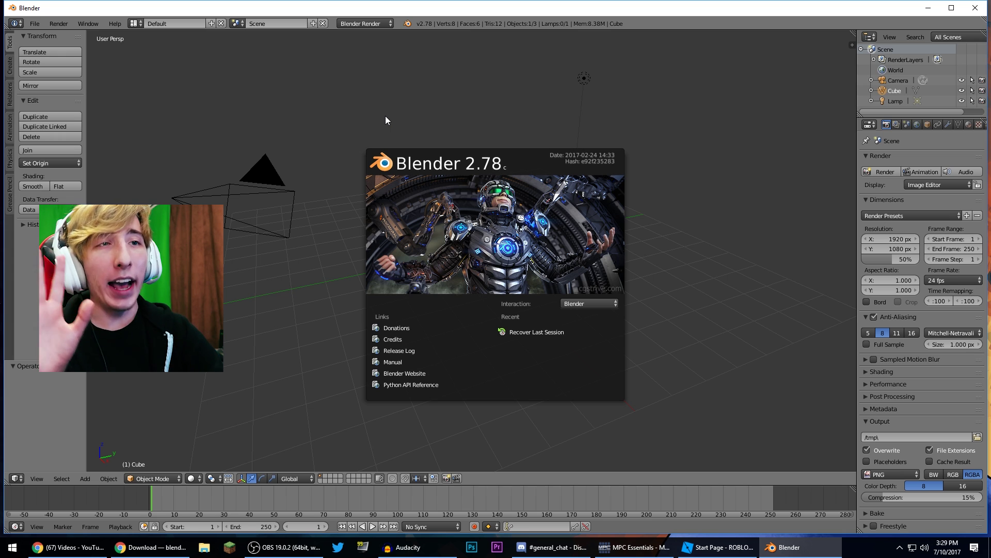
Maximize Blender, dismiss the splash screen, and delete the default cube with X
double_click(371, 16)
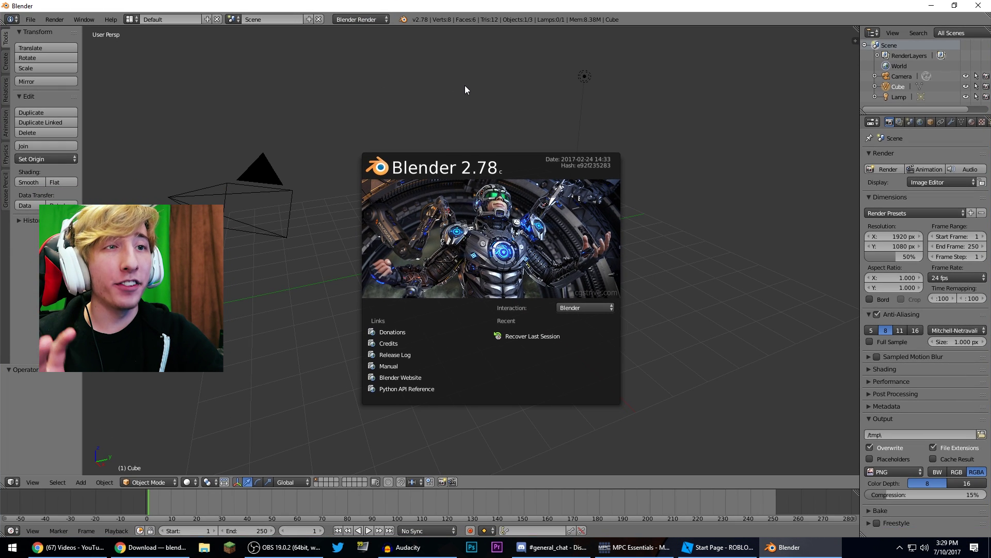
click(465, 86)
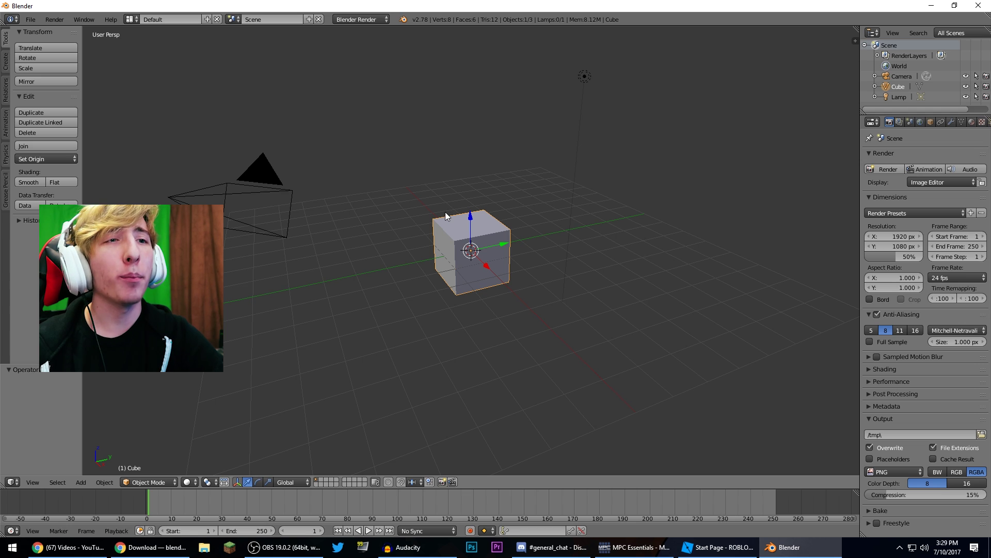
key(x)
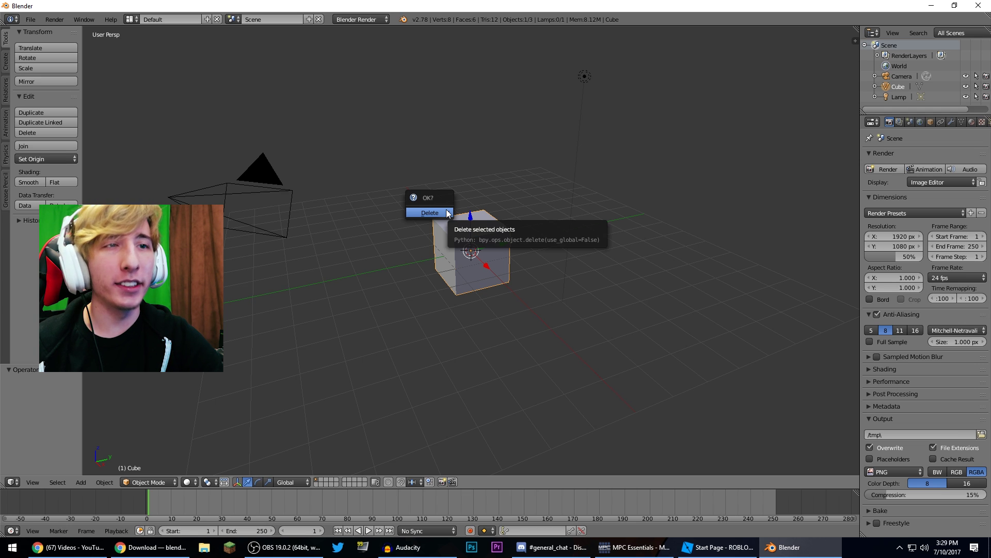
click(448, 213)
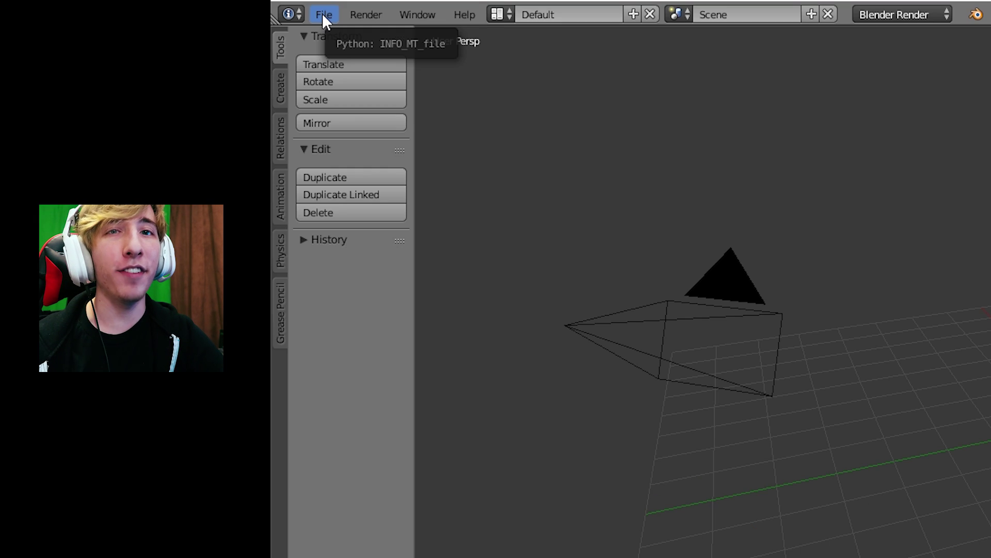
Import 'my roblox toon.obj' from Desktop > Blender Stuff as a Wavefront OBJ
click(324, 14)
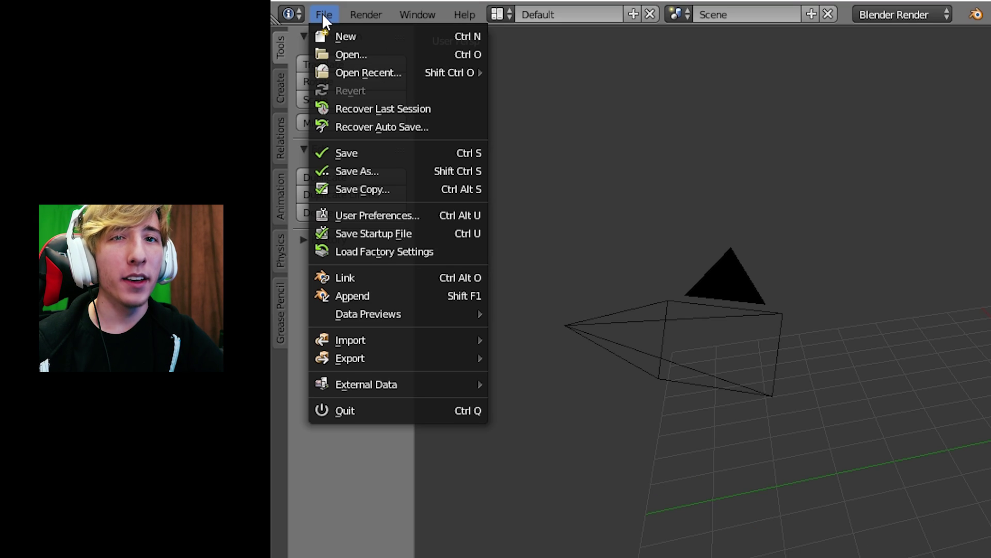
mouse_move(441, 341)
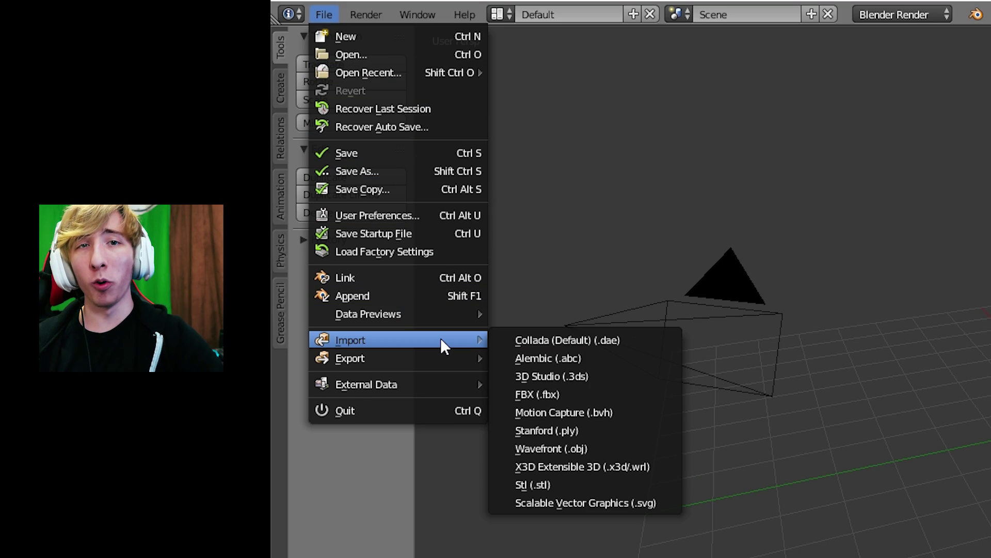
click(556, 450)
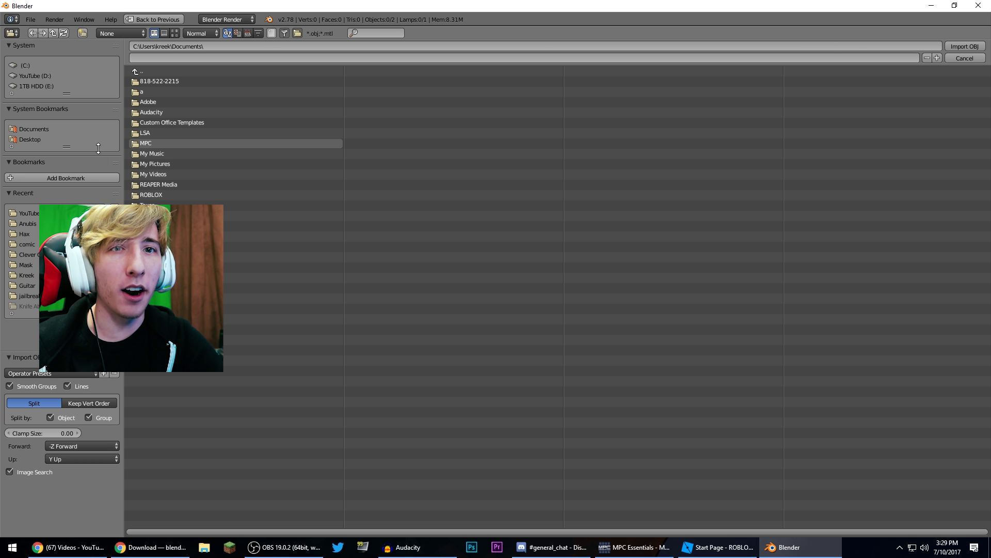
click(29, 139)
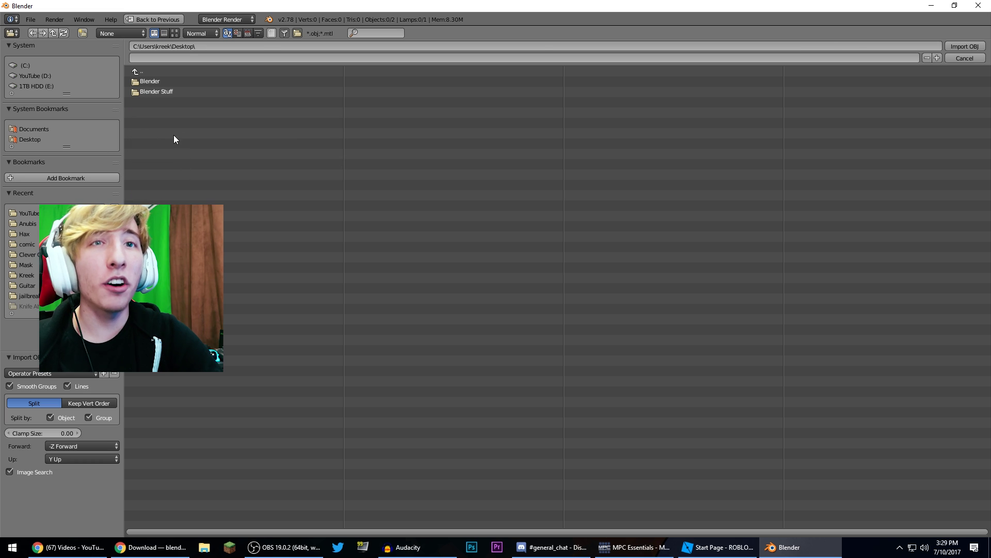
click(146, 92)
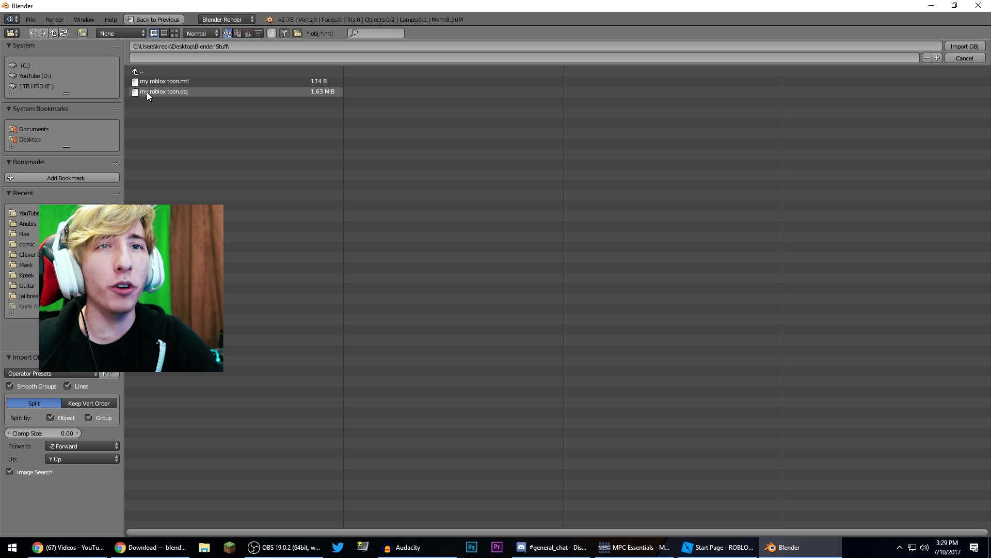
click(188, 94)
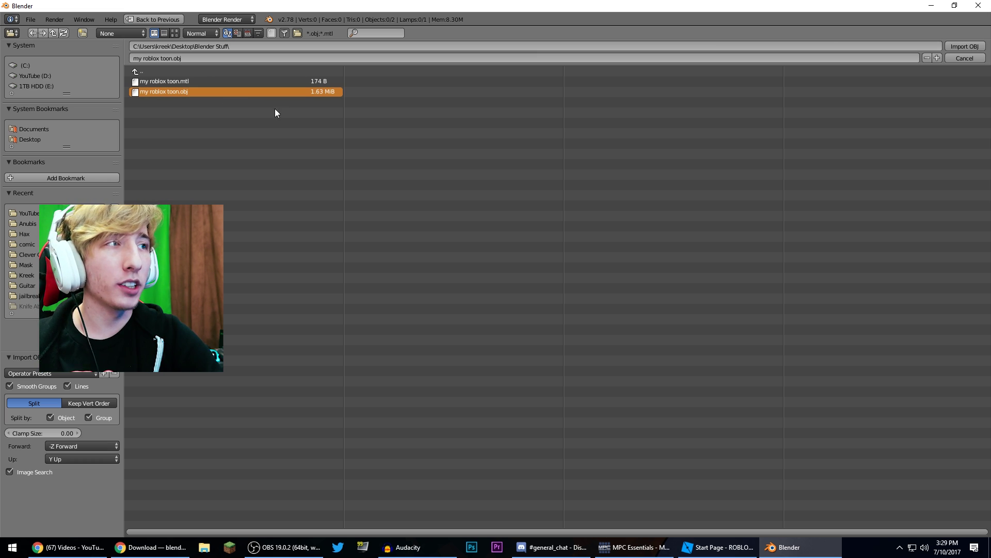
click(954, 46)
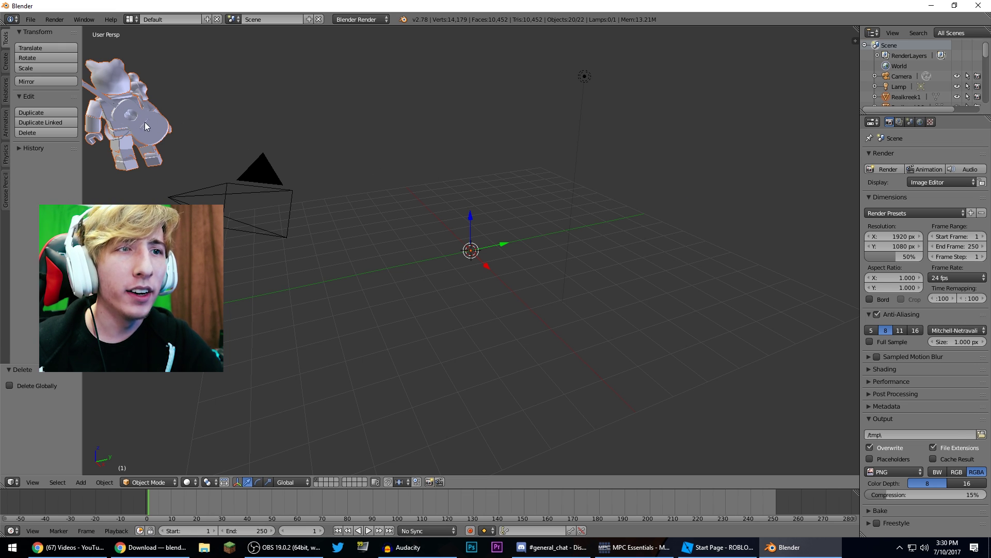
Drag the character along Y and X toward the grid centre, then orbit and zoom the view
drag(497, 241, 819, 176)
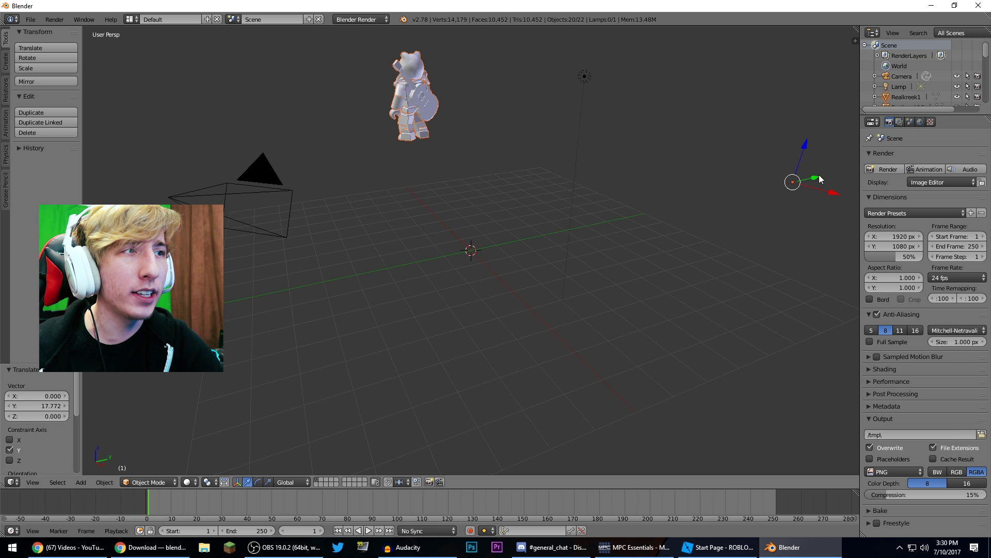
key(g)
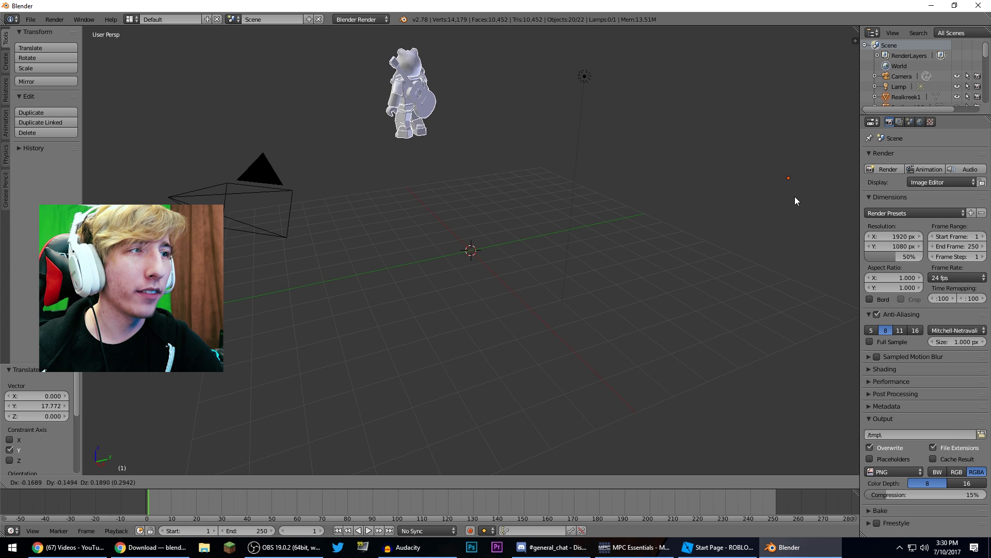
click(787, 192)
drag(816, 187, 754, 101)
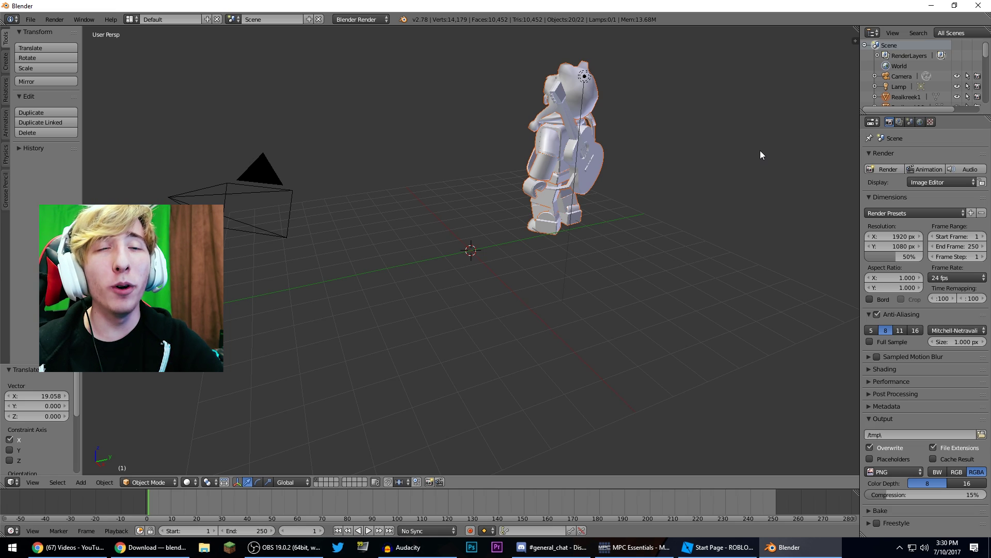
middle_drag(761, 149, 457, 155)
scroll(458, 154, down, 2)
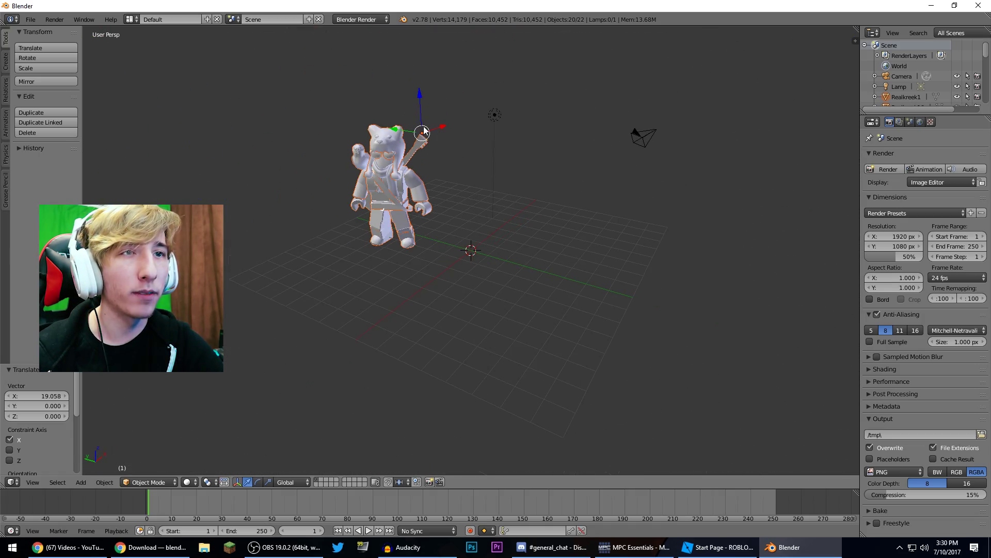
Fine-tune the position with G+Y and G+X moves (1.438 X shift), then level the view
key(g)
key(y)
click(436, 145)
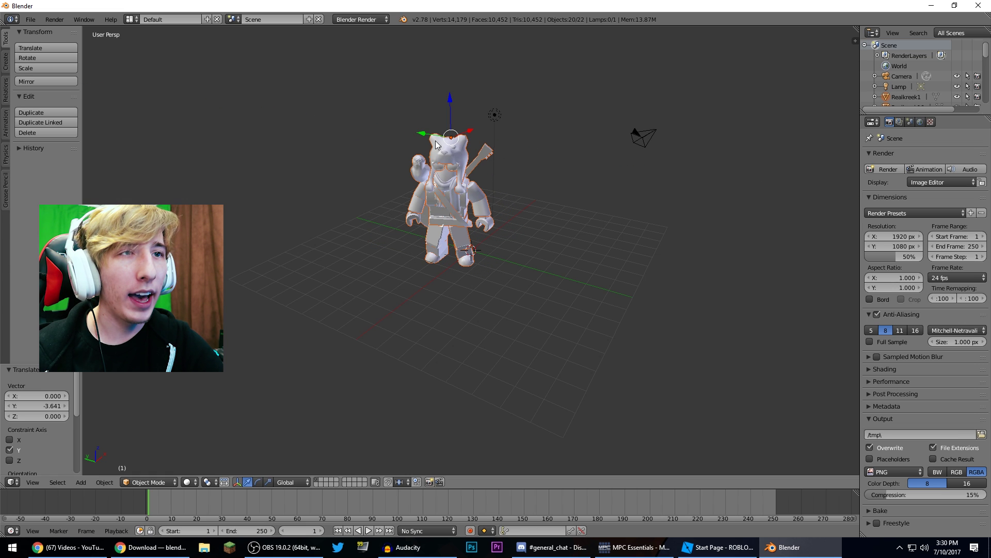
key(g)
key(x)
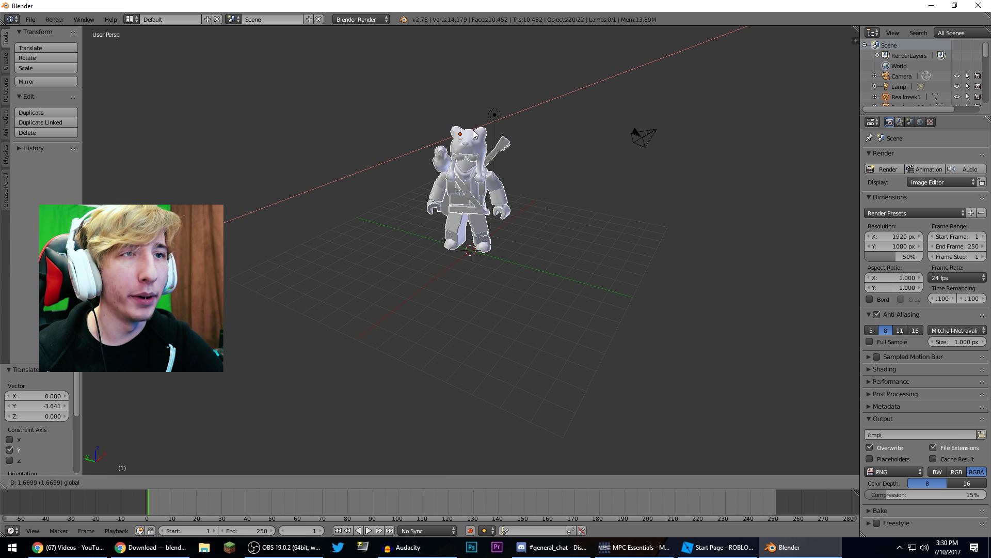
click(536, 175)
middle_drag(611, 199, 627, 181)
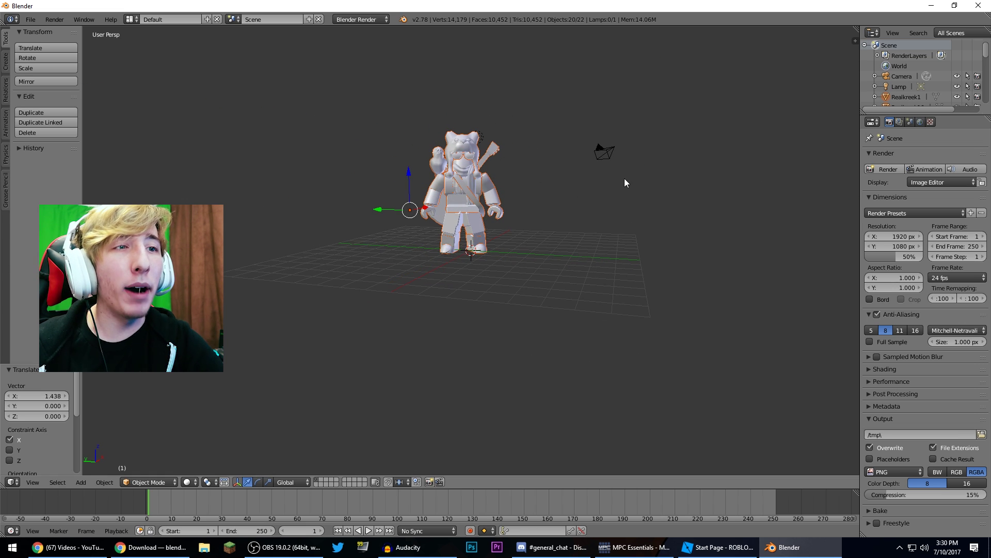
scroll(525, 179, up, 3)
middle_drag(597, 140, 594, 163)
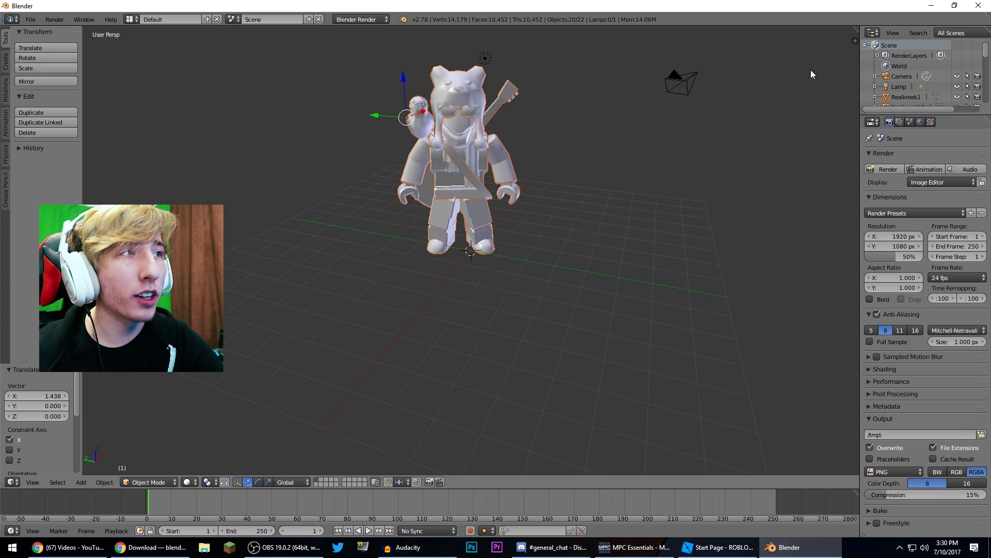
In the N sidebar's Shading panel, enable Textured Solid and Ambient Occlusion
key(n)
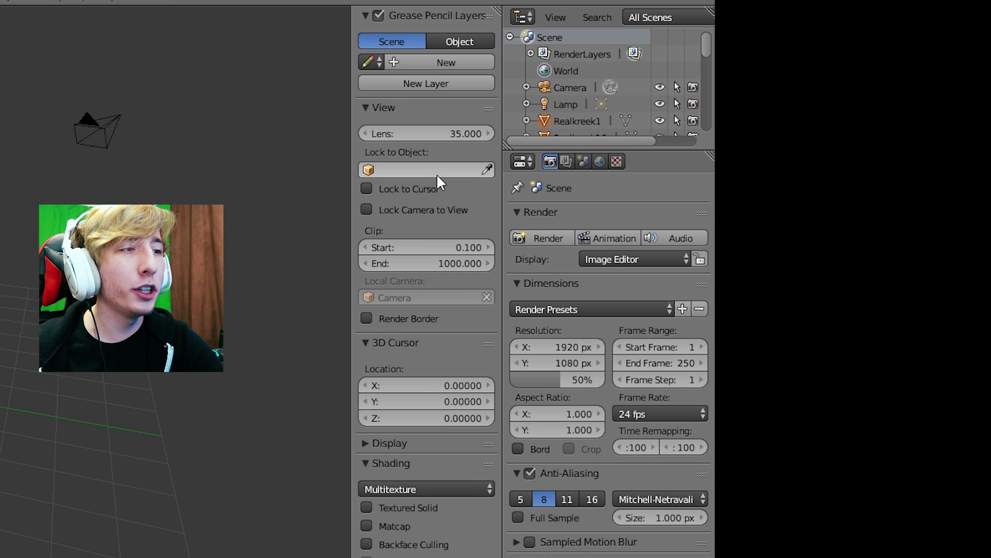
click(364, 508)
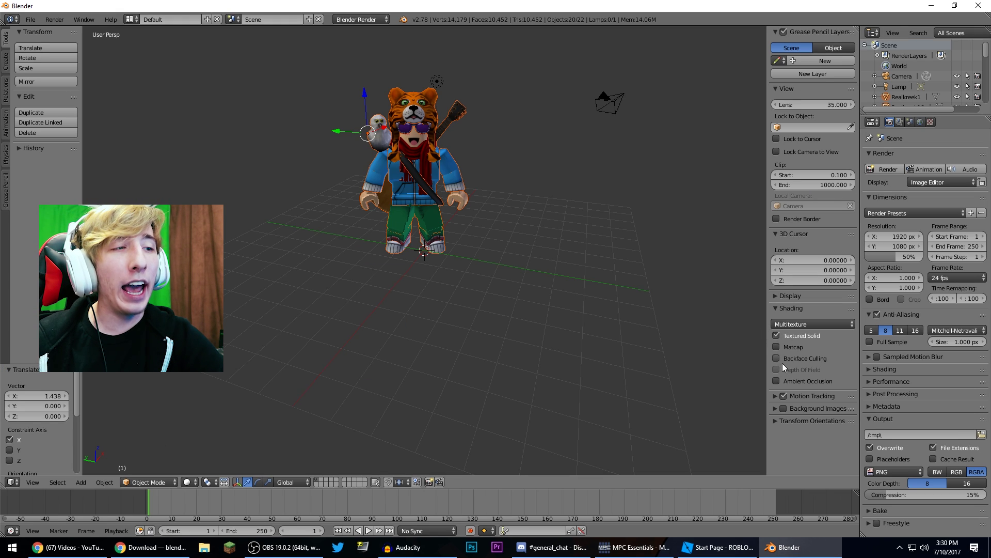
click(776, 381)
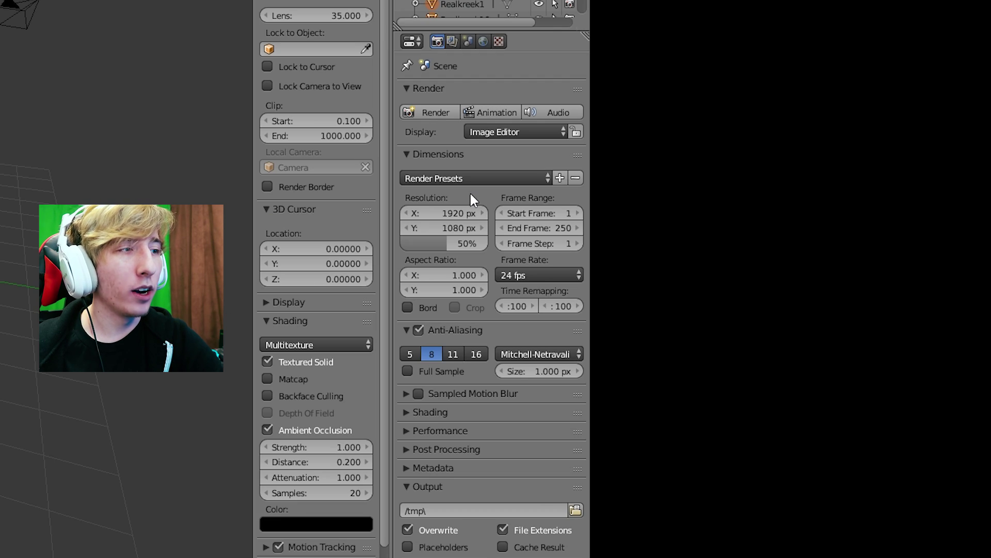
Switch the render Shading panel's Alpha mode from Sky to Transparent
click(403, 412)
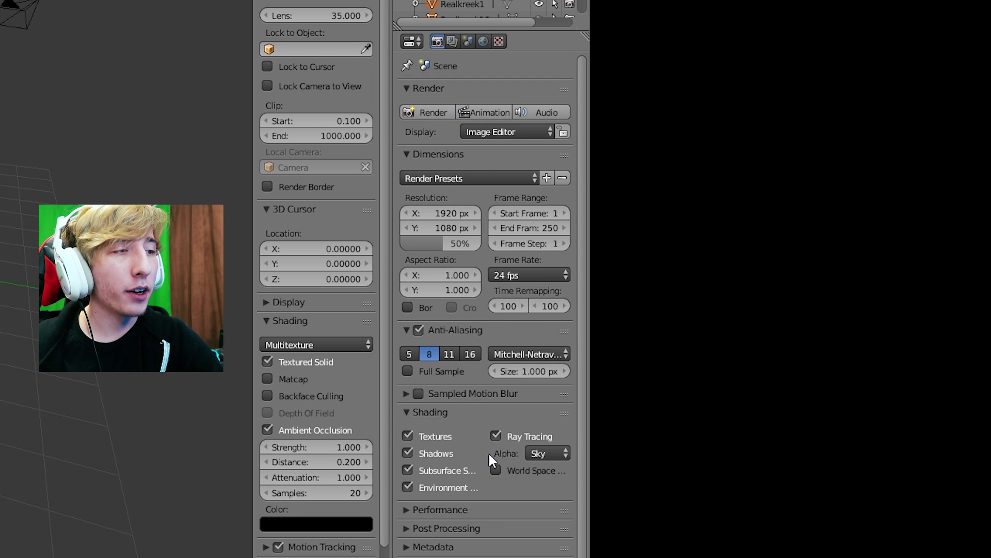
click(544, 447)
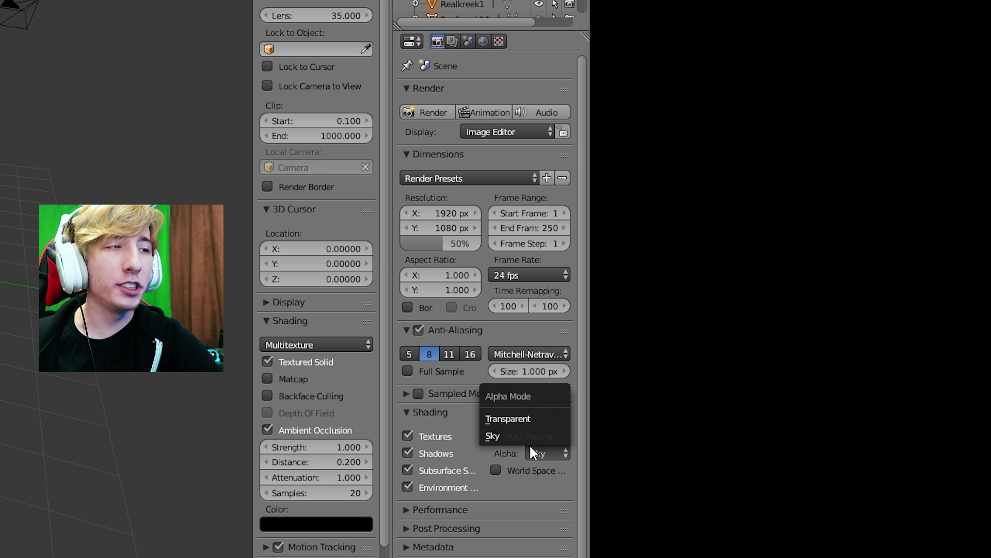
click(516, 419)
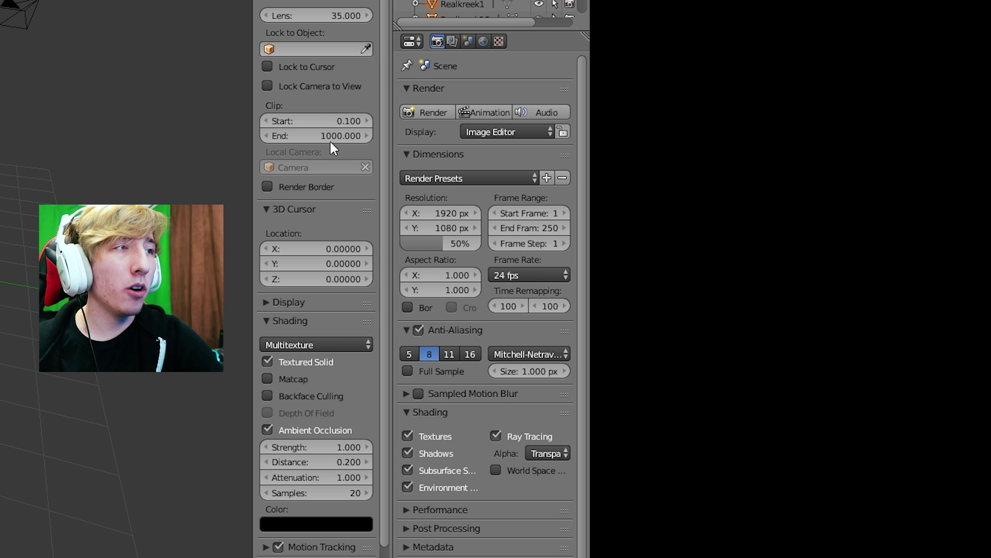
In the World settings, turn on Ambient Occlusion, Environment Lighting and Indirect Lighting
click(483, 42)
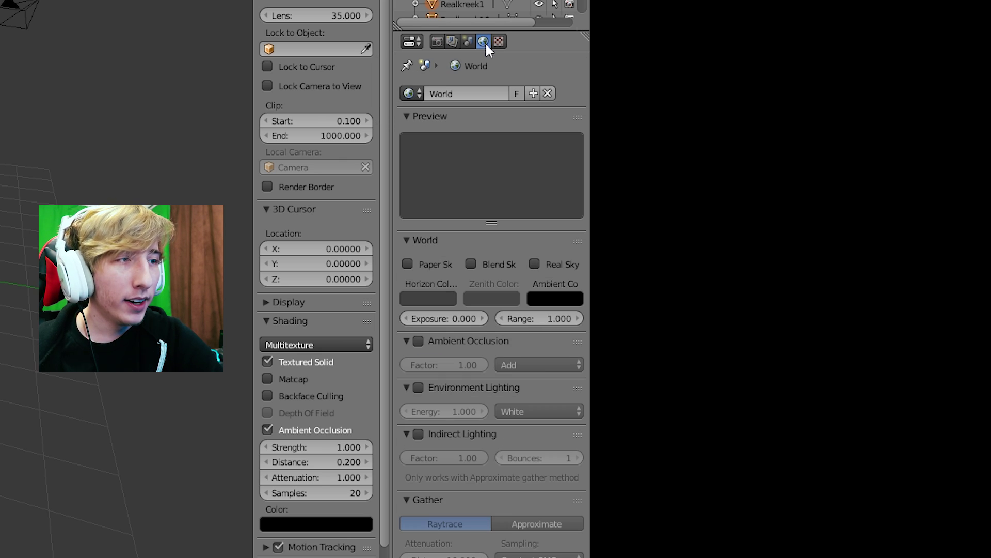
click(419, 341)
click(418, 388)
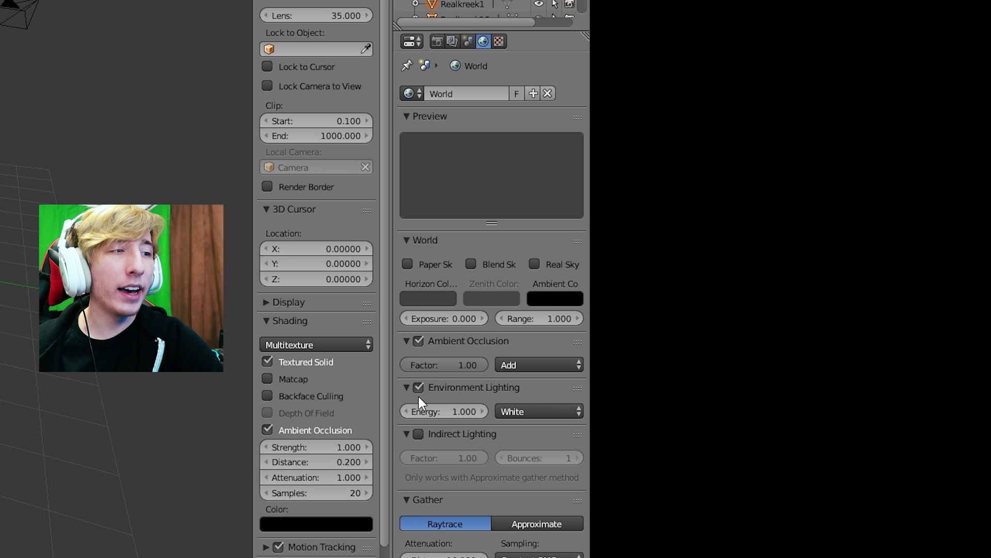
click(417, 434)
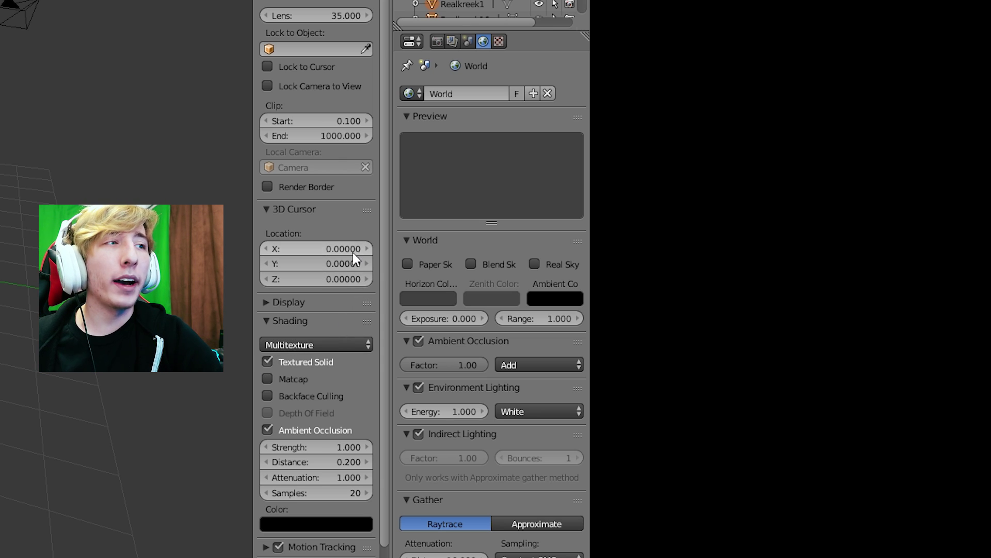
click(438, 45)
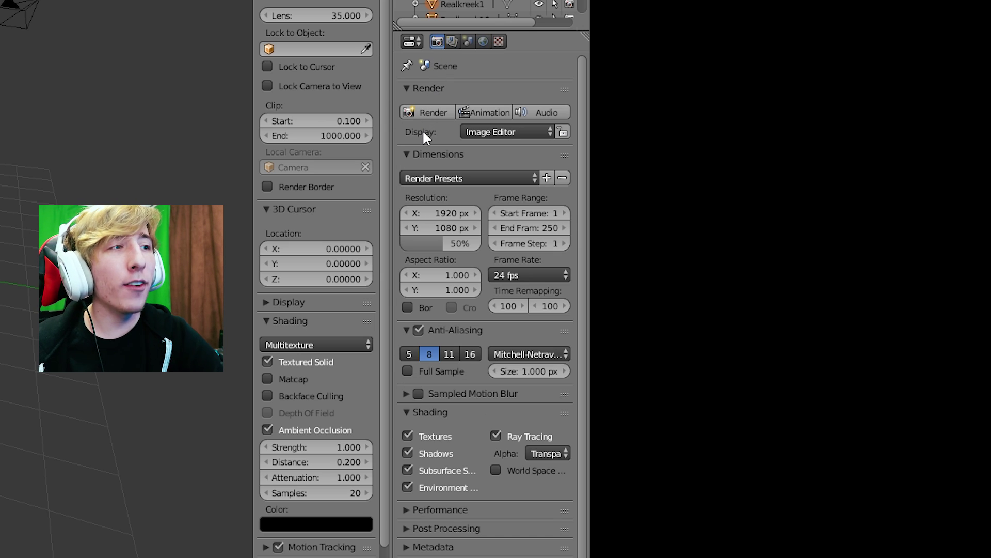
Apply the 4K preset, confirming 3840 × 2160 px resolution at 100% scale
click(472, 177)
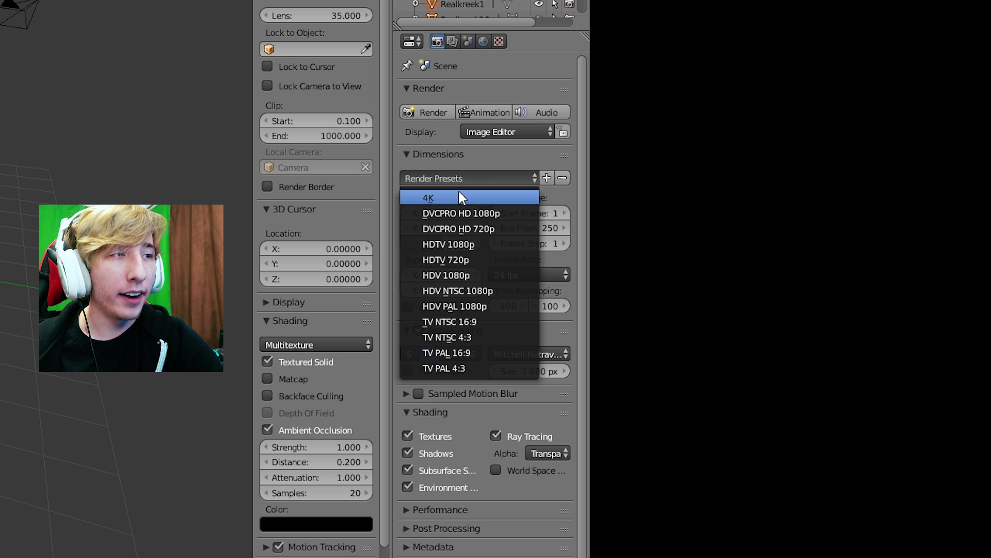
click(457, 192)
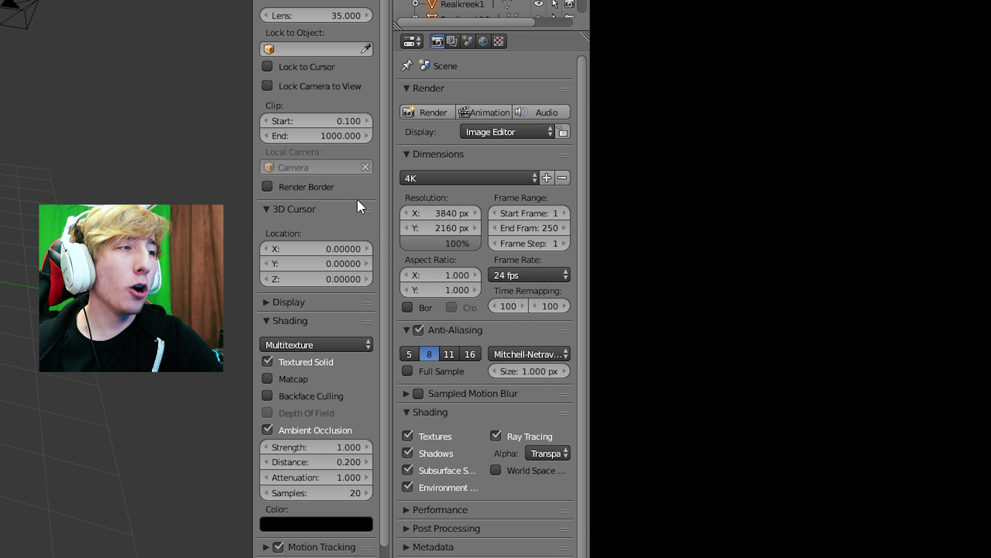
click(444, 213)
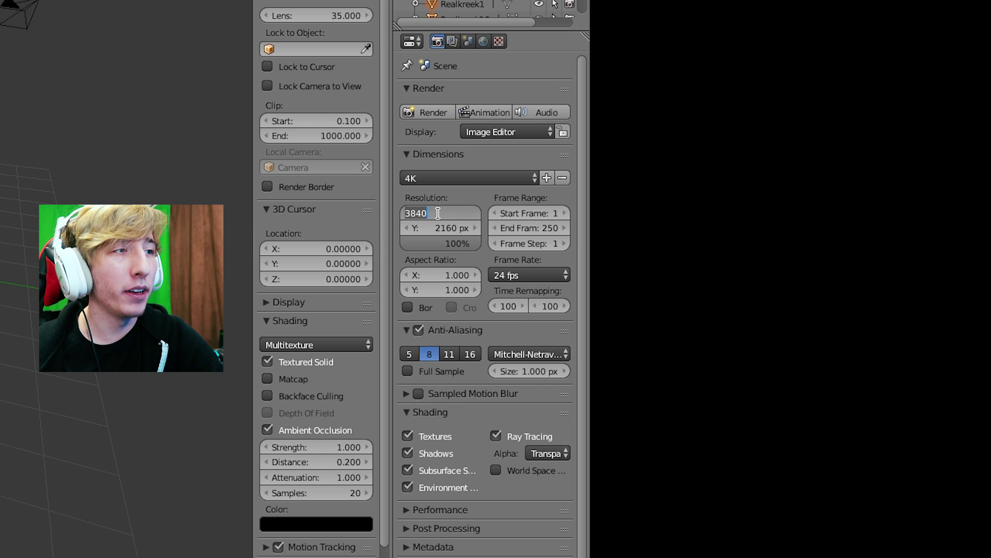
key(Return)
click(434, 228)
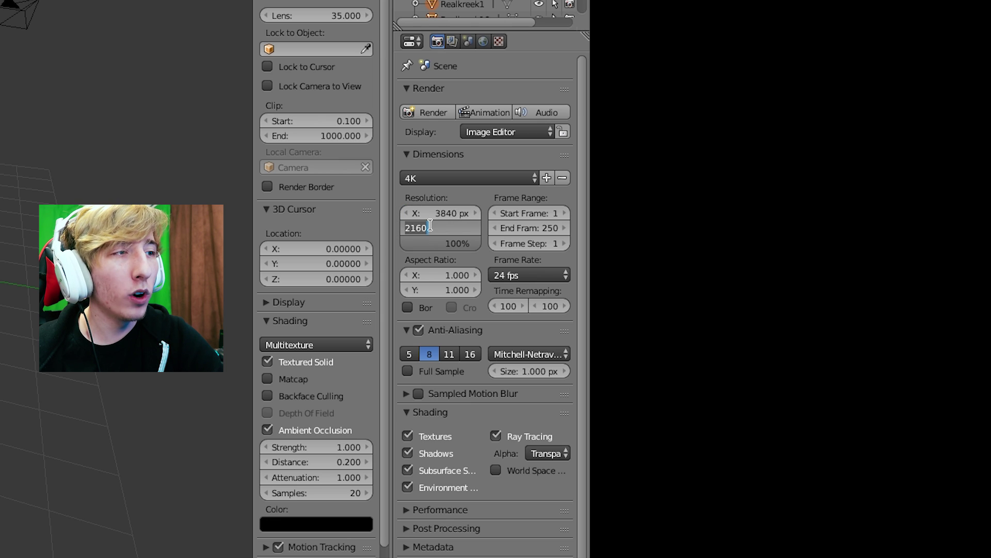
key(Return)
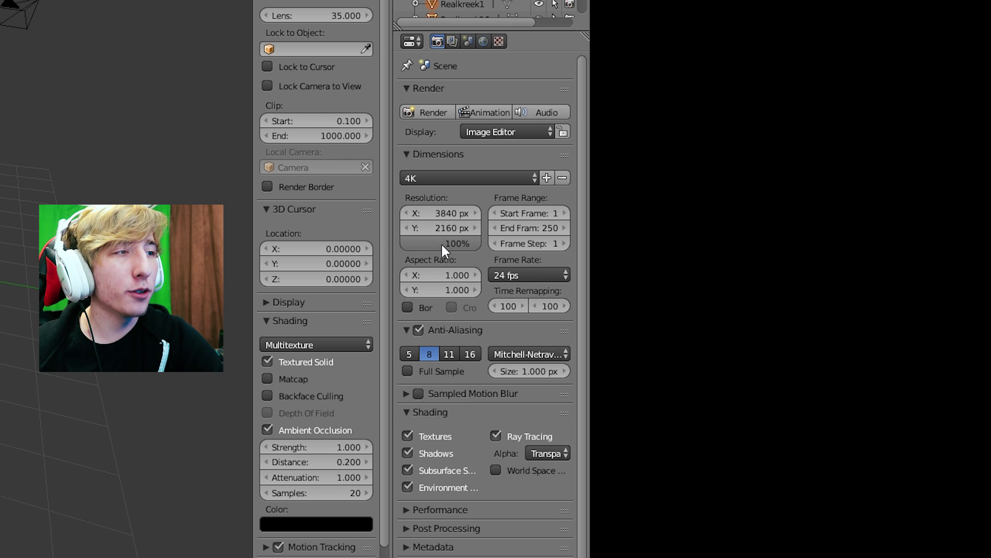
drag(441, 243, 484, 249)
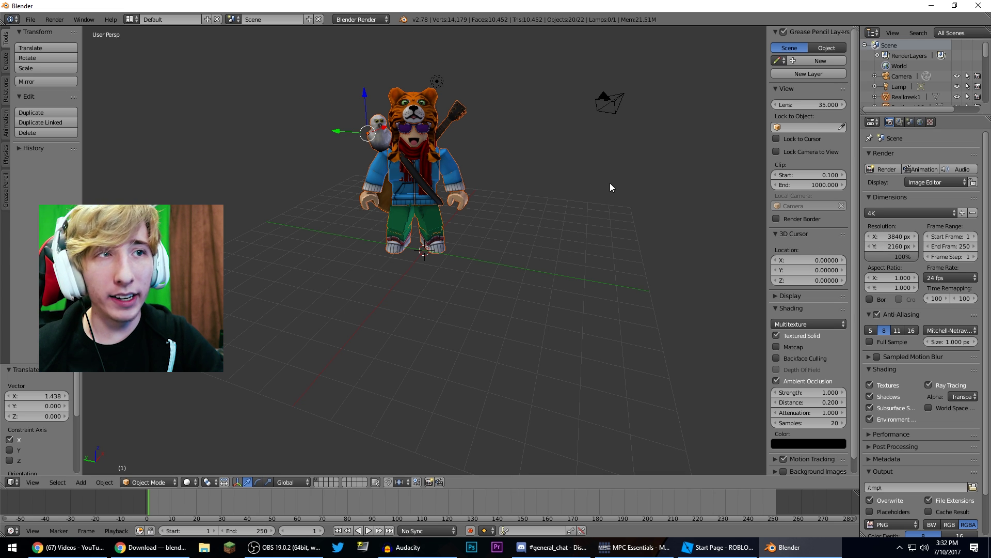
Select the camera and switch the viewport to the camera view
middle_drag(625, 171, 572, 129)
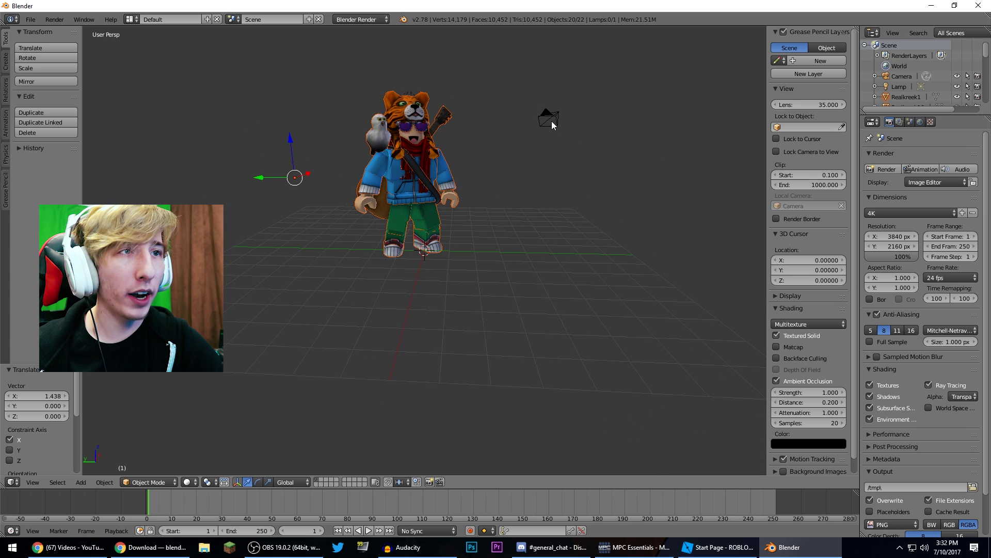
right_click(552, 121)
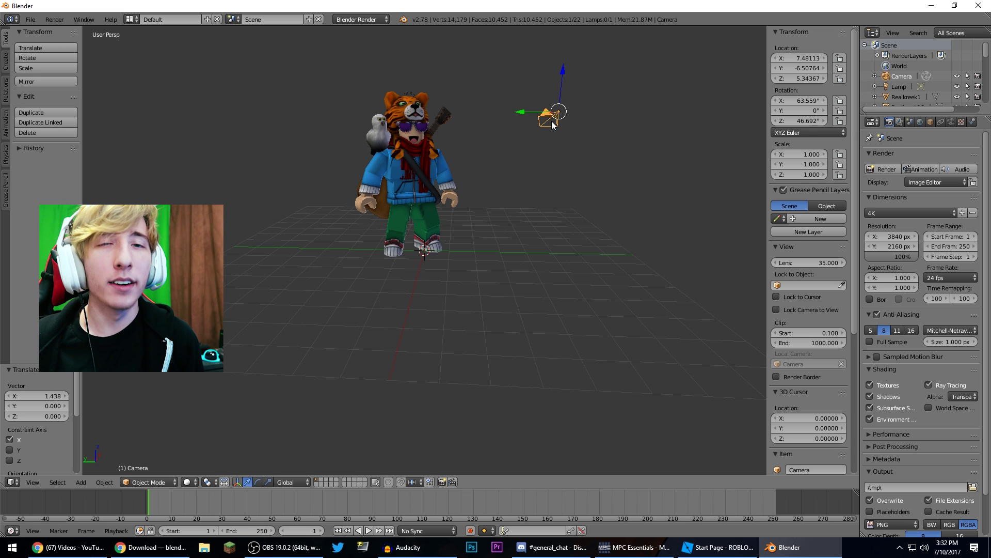
key(KP_0)
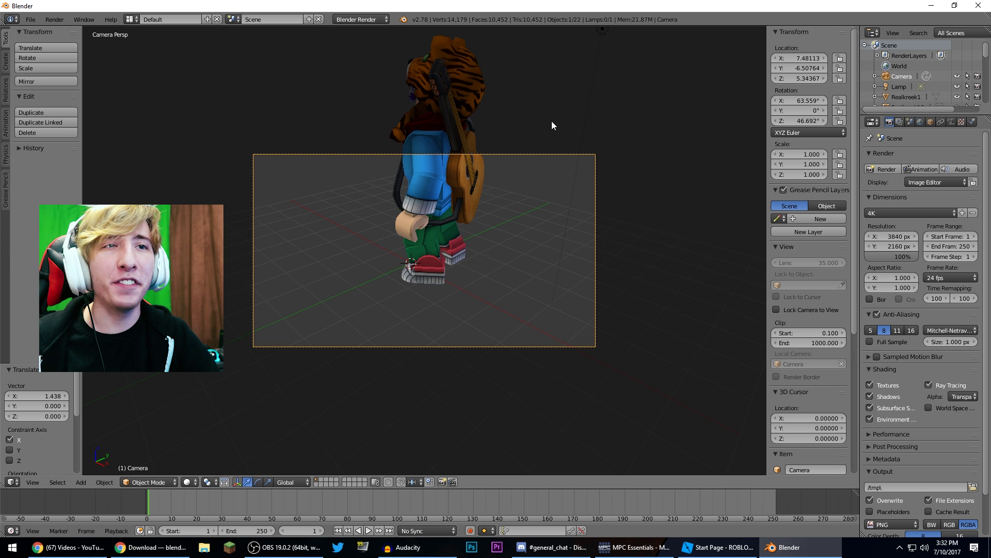
Walk the camera to about X -5.16, Y -5.14, Z 4.41, framing the avatar's head and torso
key(shift+f)
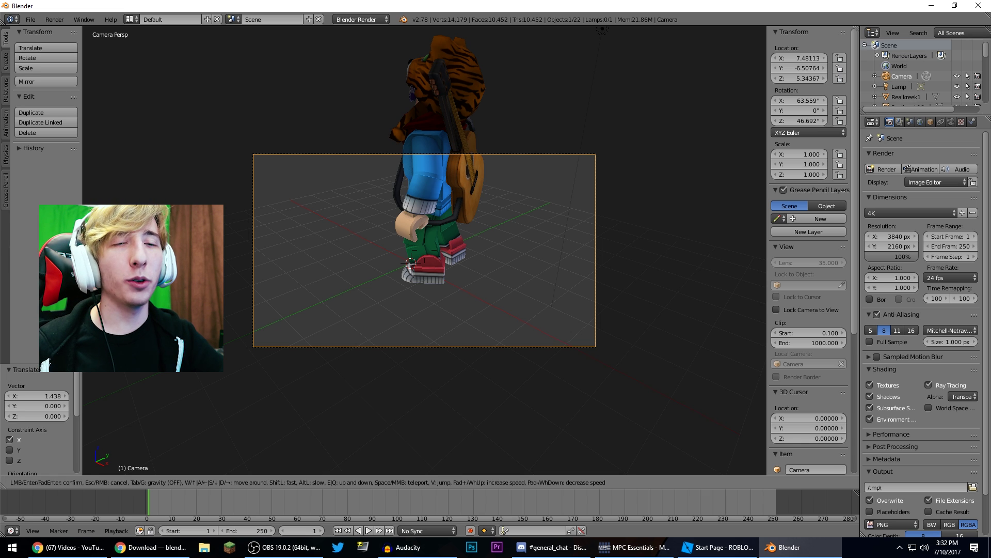
key(a)
key(w)
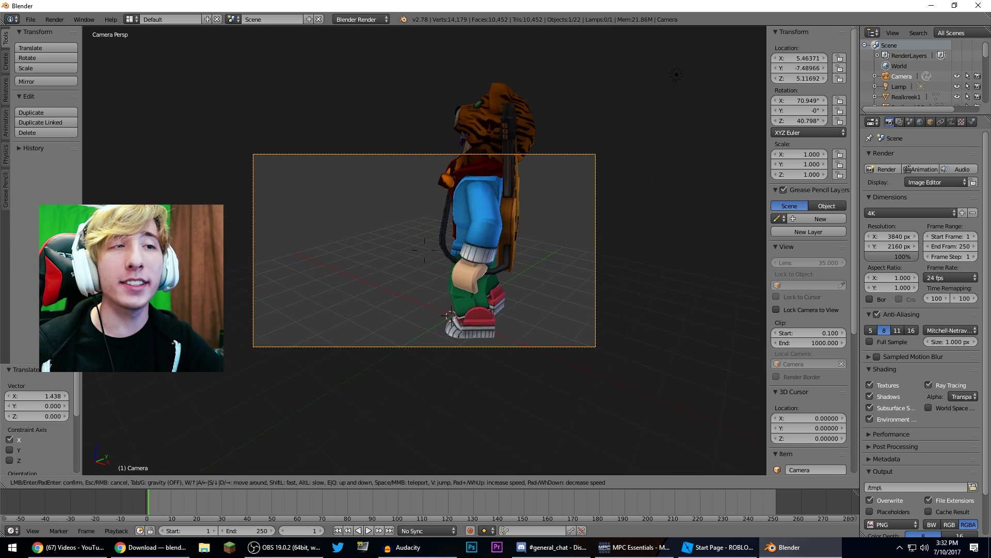
key(a)
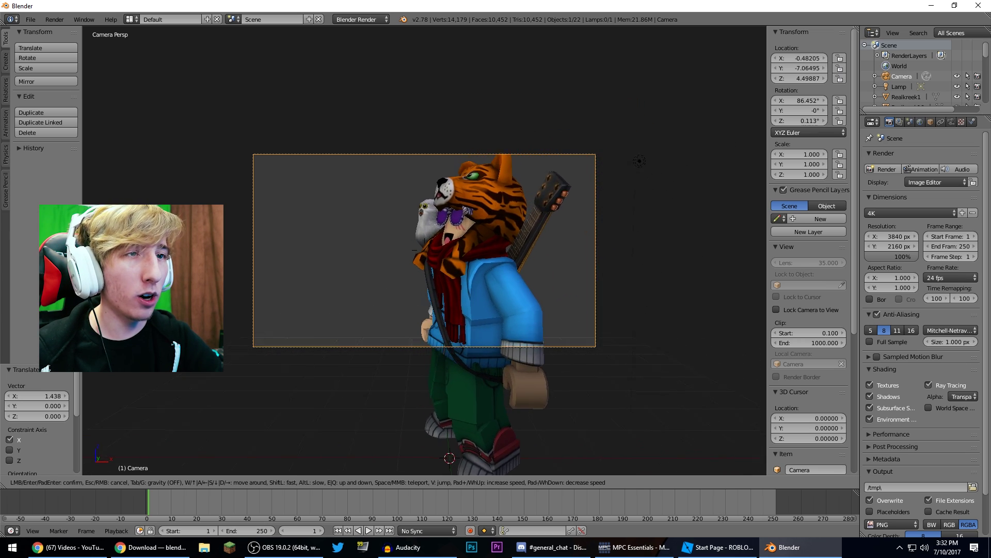
key(a)
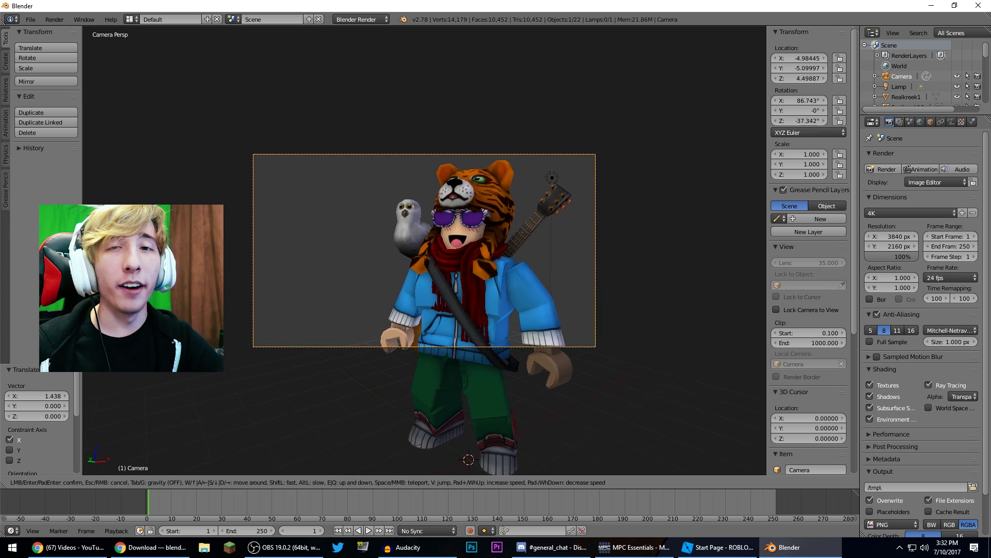
key(d)
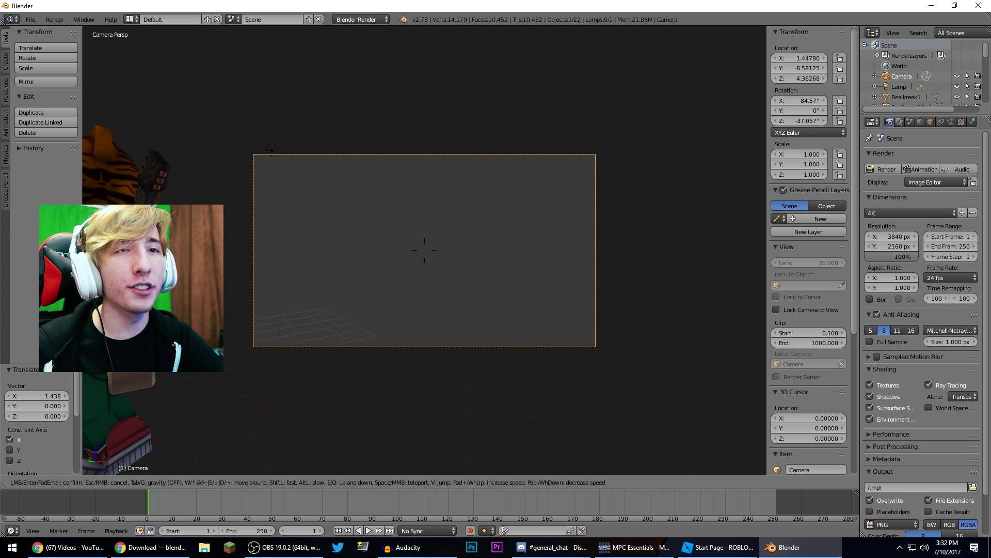
key(w)
key(s)
key(a)
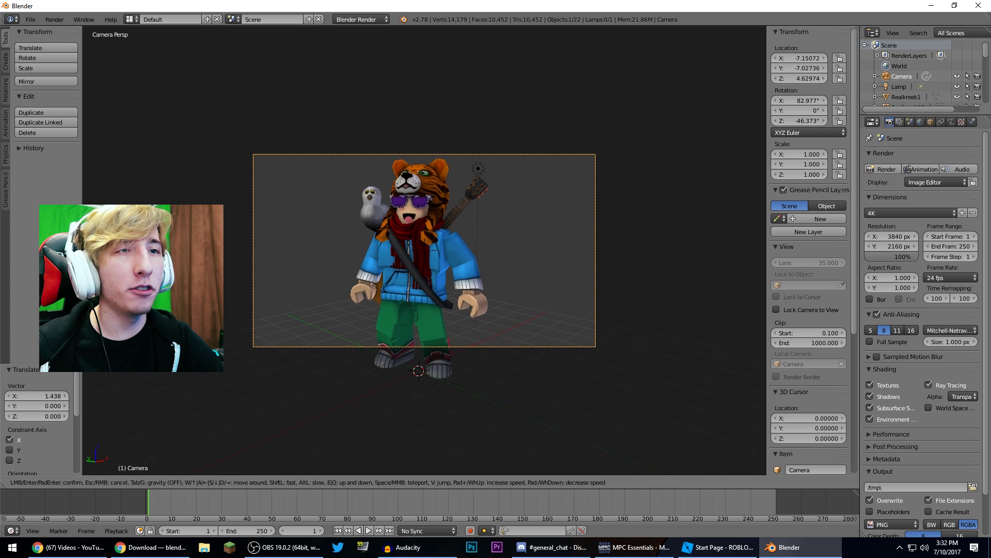
key(w)
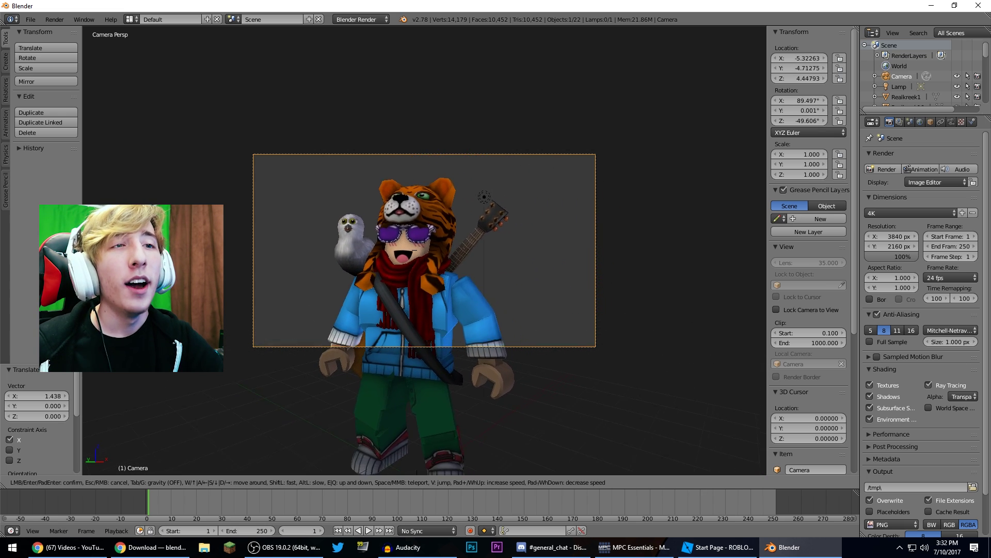
key(d)
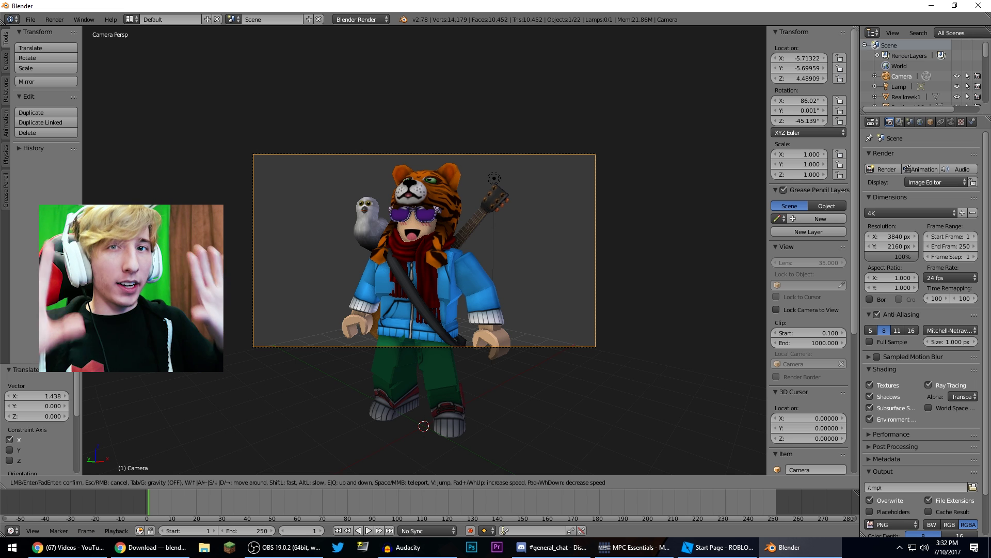
key(w)
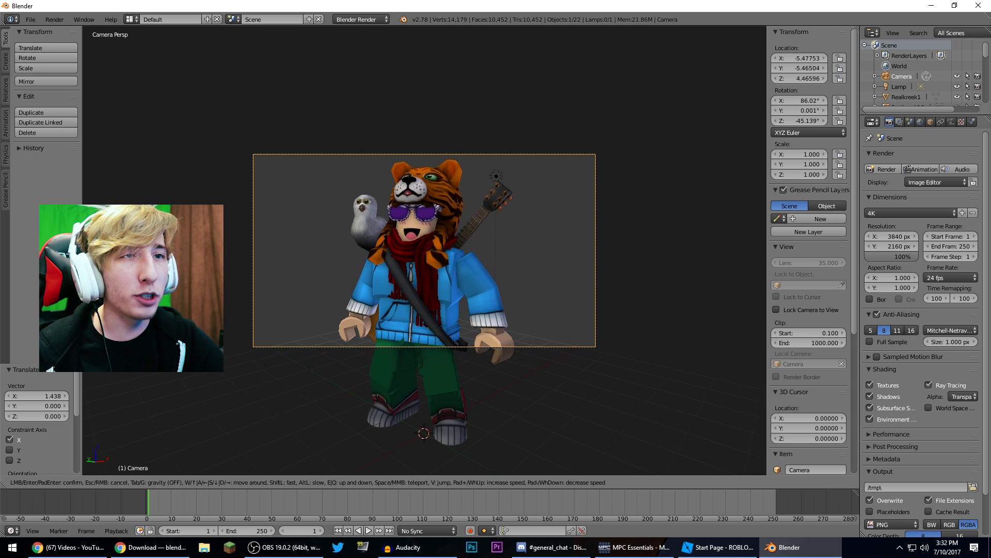
key(s)
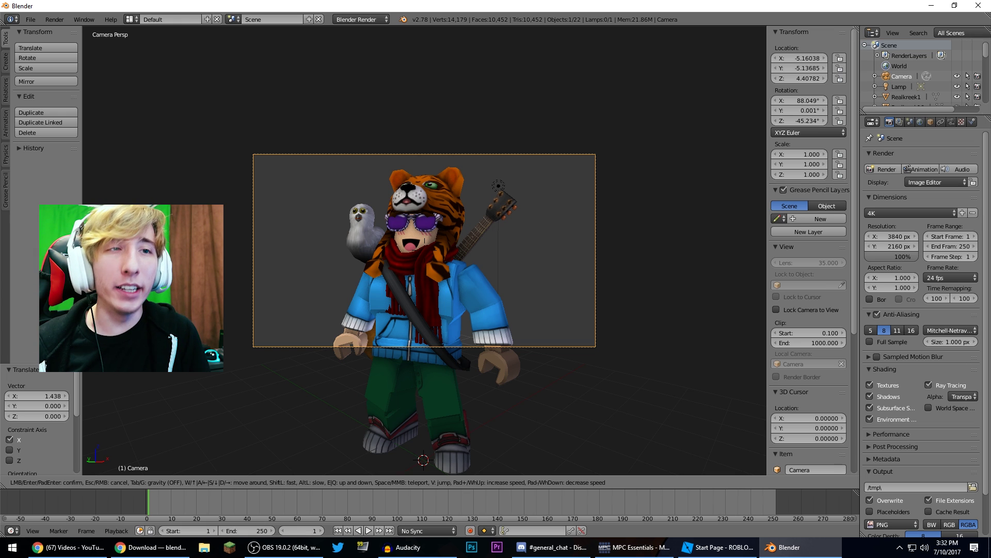
click(425, 250)
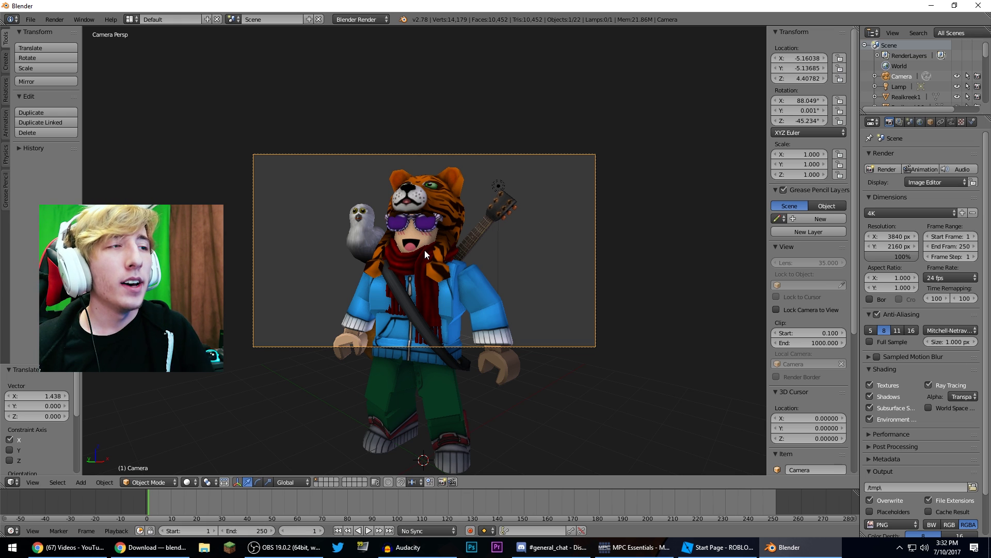
Render the 4K camera view of the avatar on a transparent background
click(872, 170)
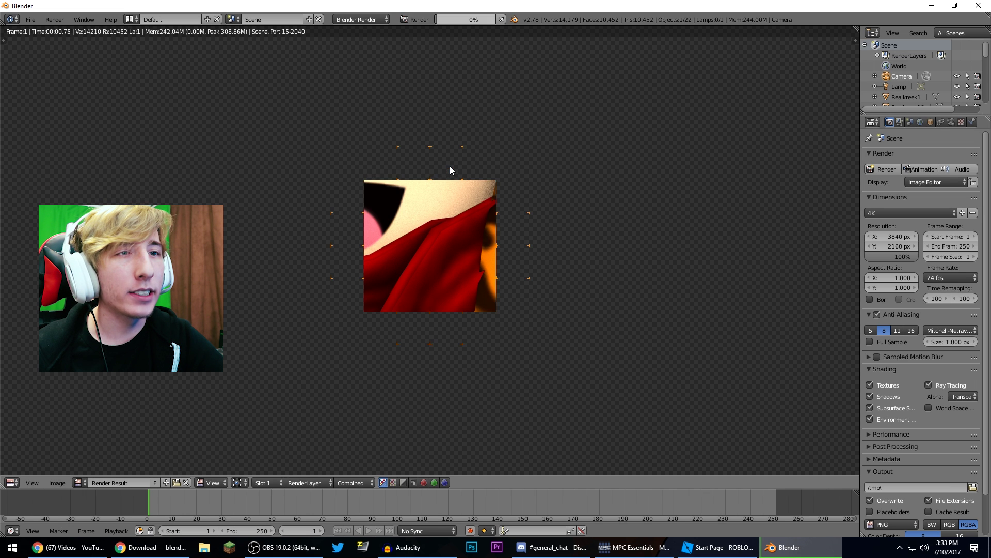
scroll(414, 213, down, 6)
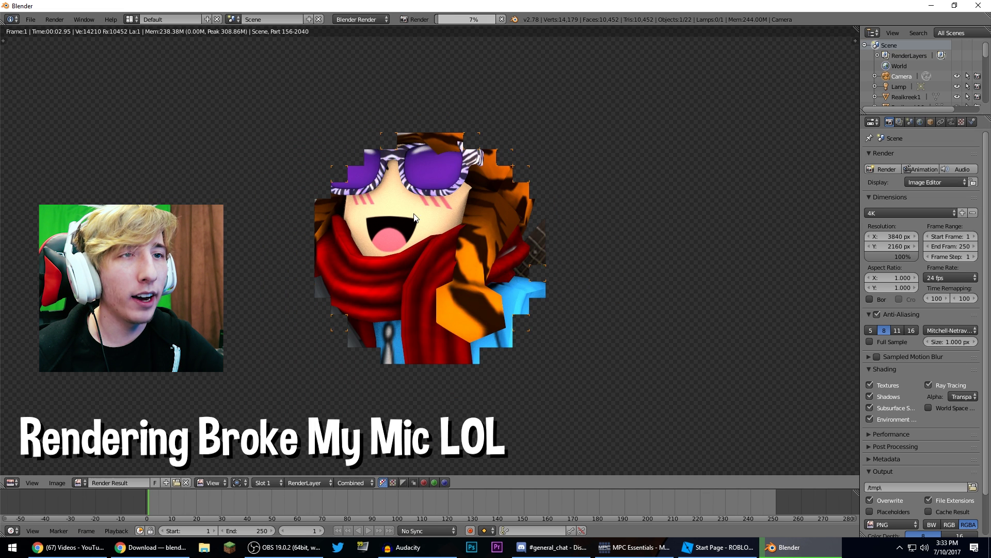
scroll(414, 214, up, 3)
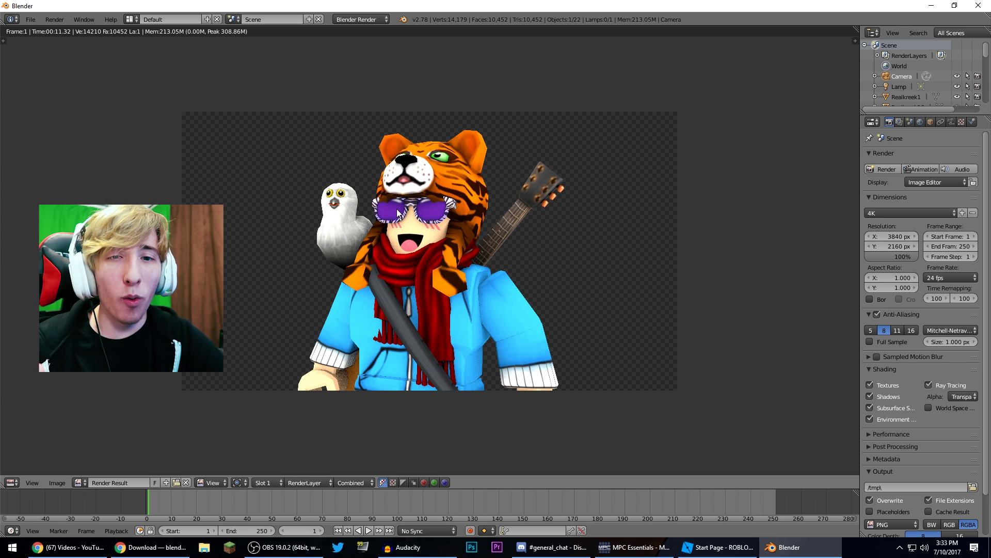
Save the render as Render Image.png in the Desktop's Blender Stuff folder
click(57, 483)
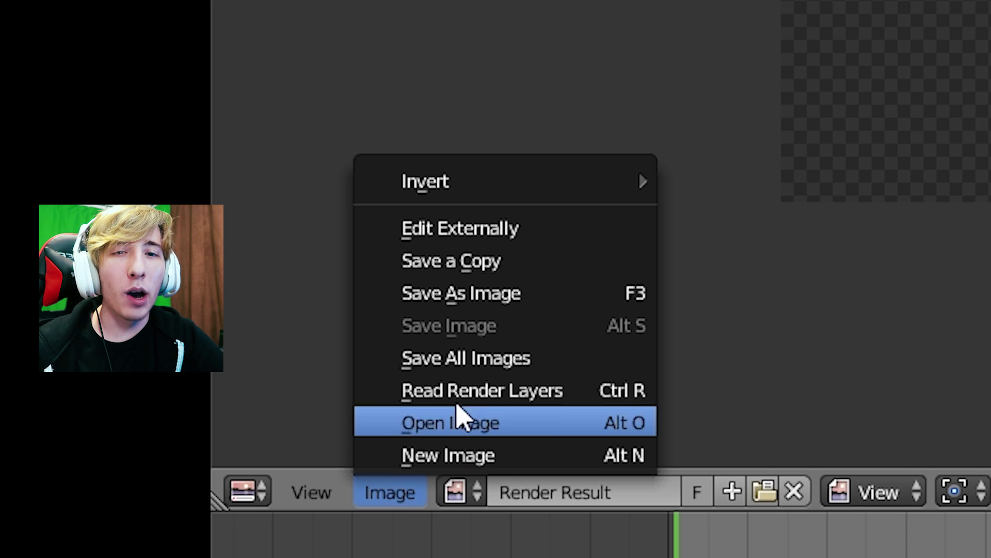
click(532, 305)
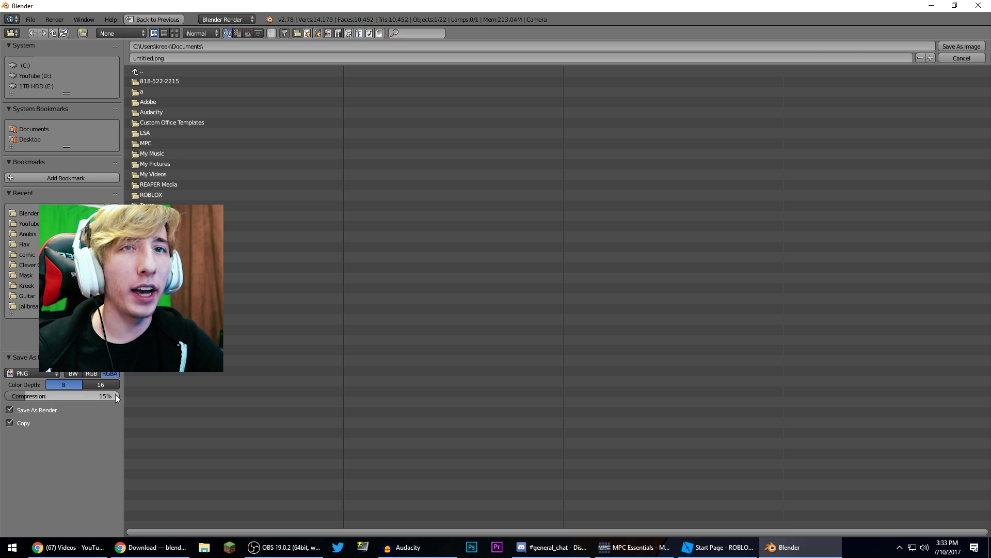
click(49, 139)
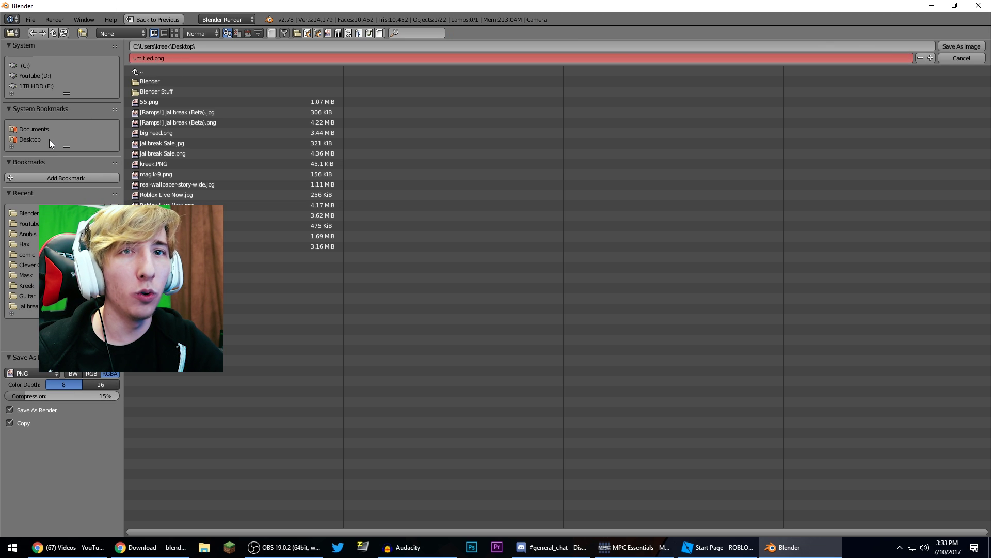
click(150, 92)
click(209, 59)
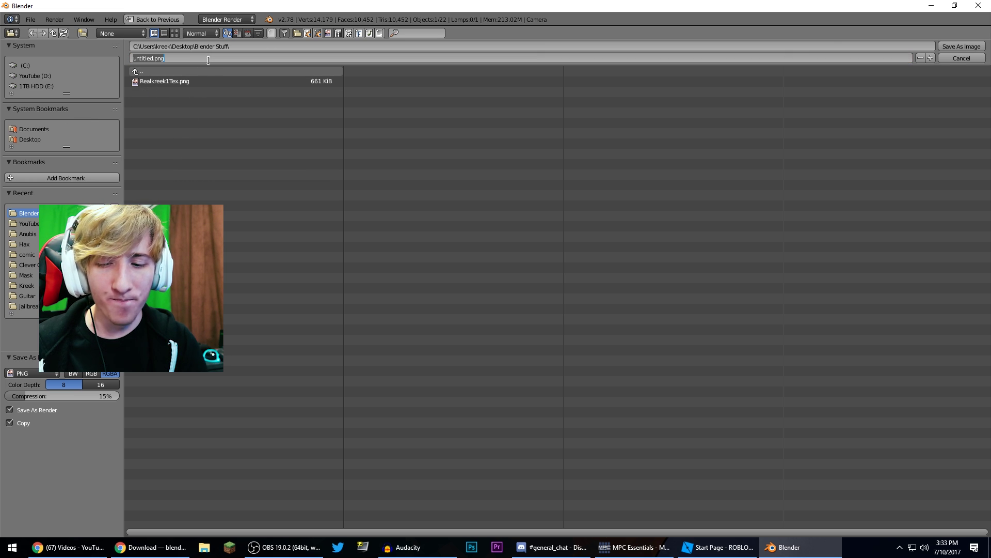
text(Render Image)
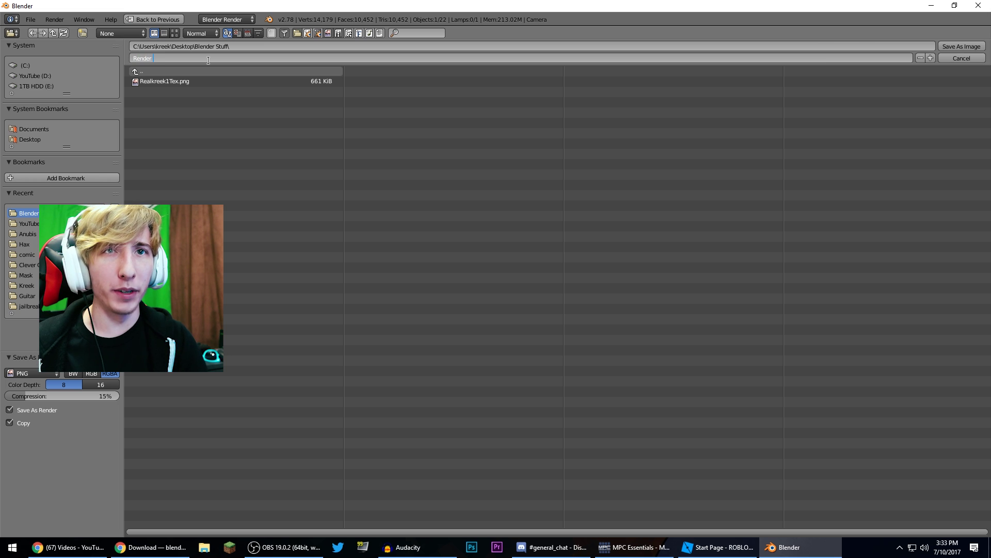
key(Return)
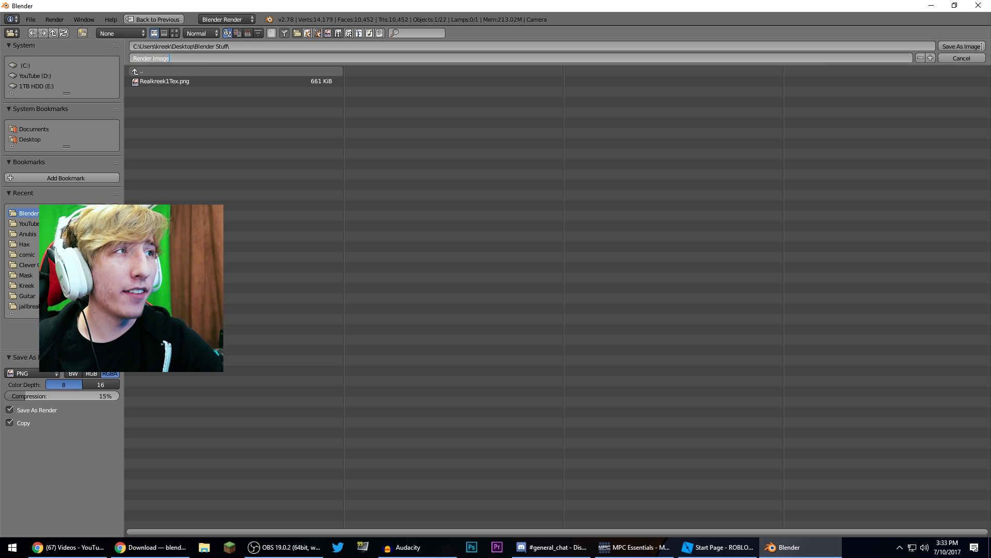
click(965, 47)
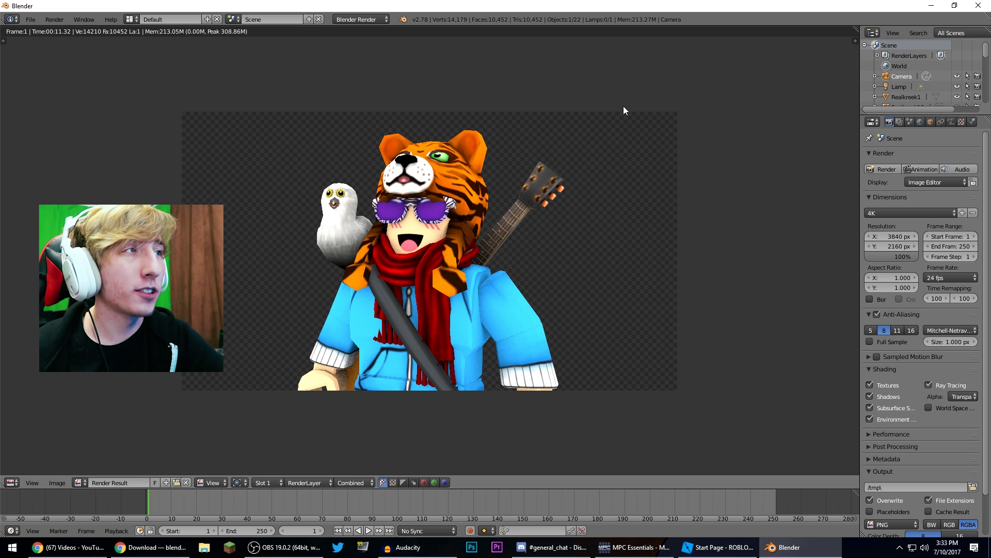
Quit Blender without saving the scene and open the Blender Stuff folder to find Render Image
click(978, 5)
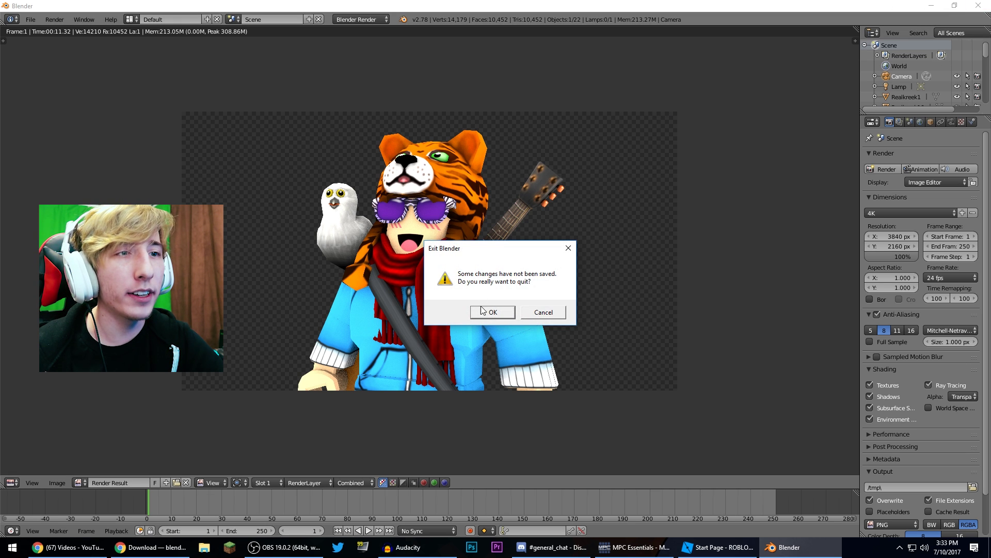
click(483, 311)
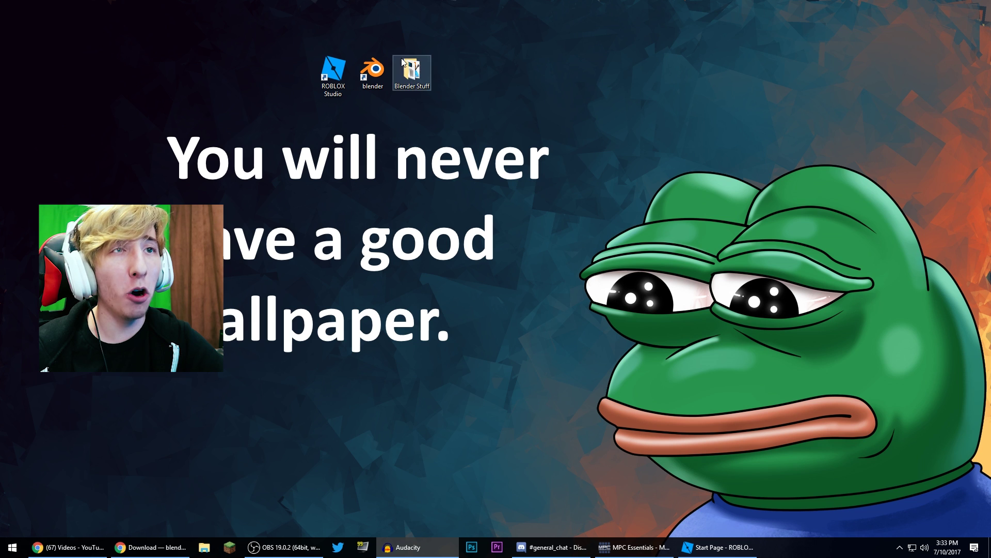
double_click(408, 69)
double_click(587, 243)
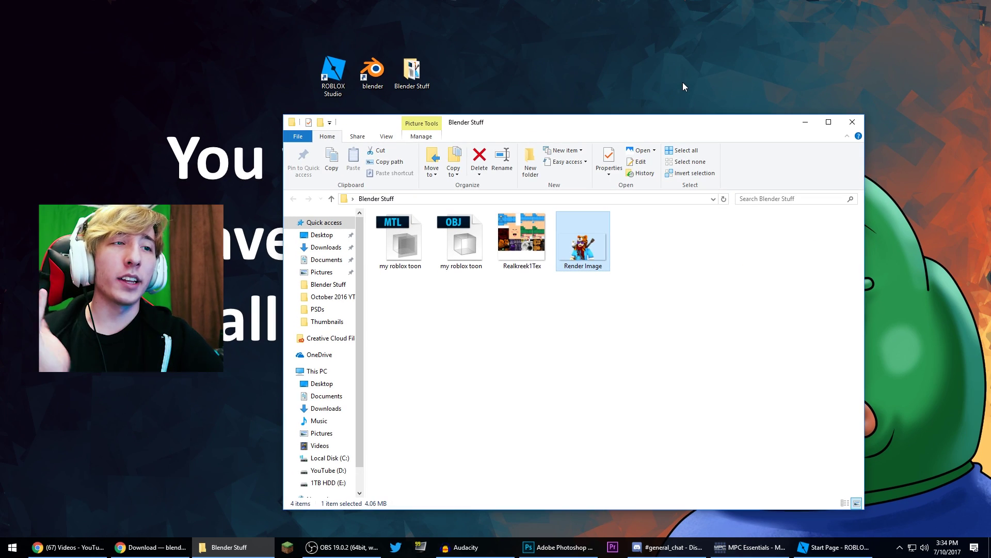
Drag Render Image.png from Explorer into Photoshop to open it
drag(603, 249, 129, 78)
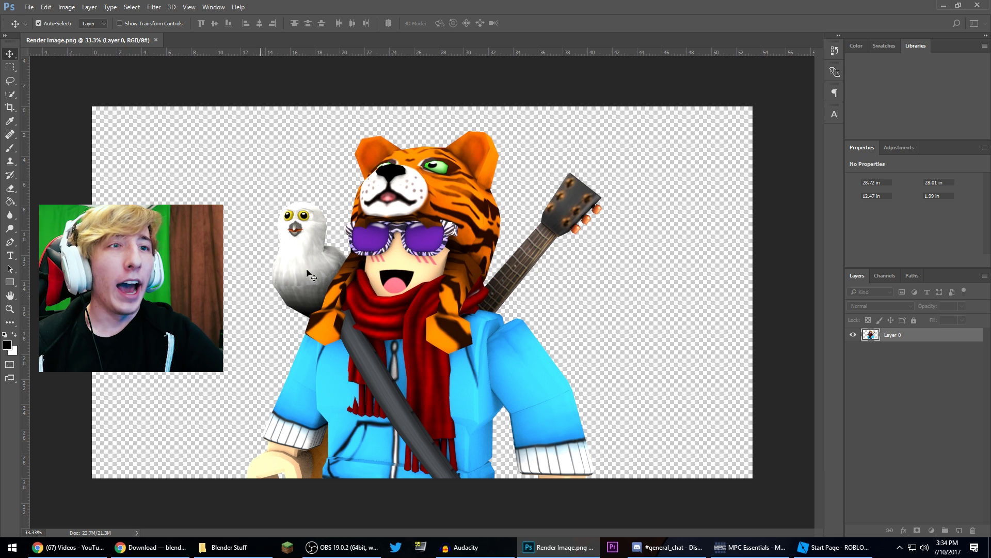